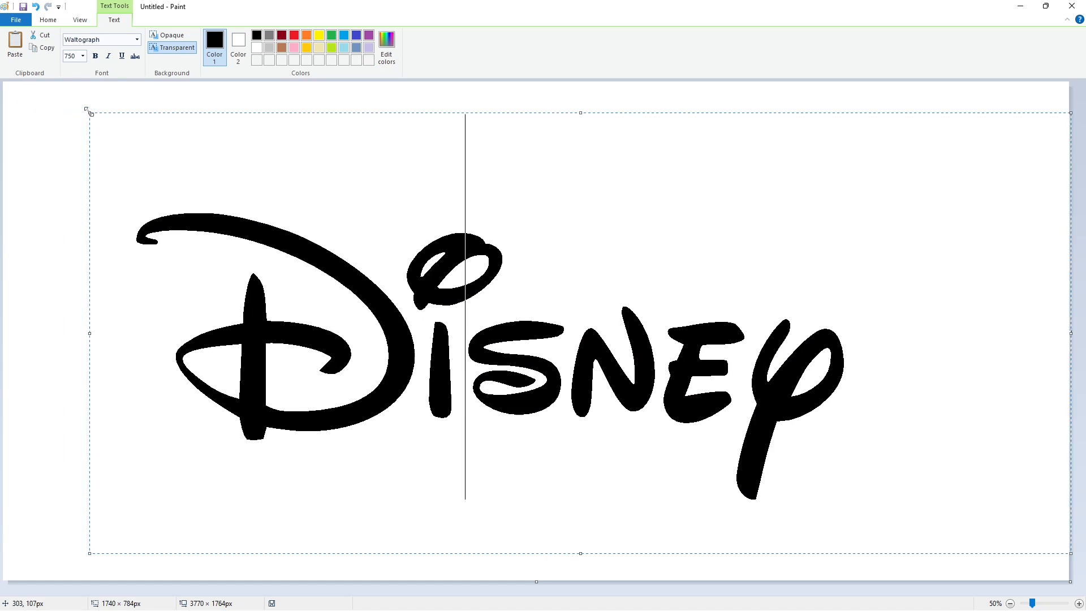
Set the Waltograph "Disney" text to size 800 and place it on the canvas.
{"action": "left_click_drag", "start_coordinate": [815, 316], "coordinate": [98, 229]}
{"action": "left_click", "coordinate": [83, 56]}
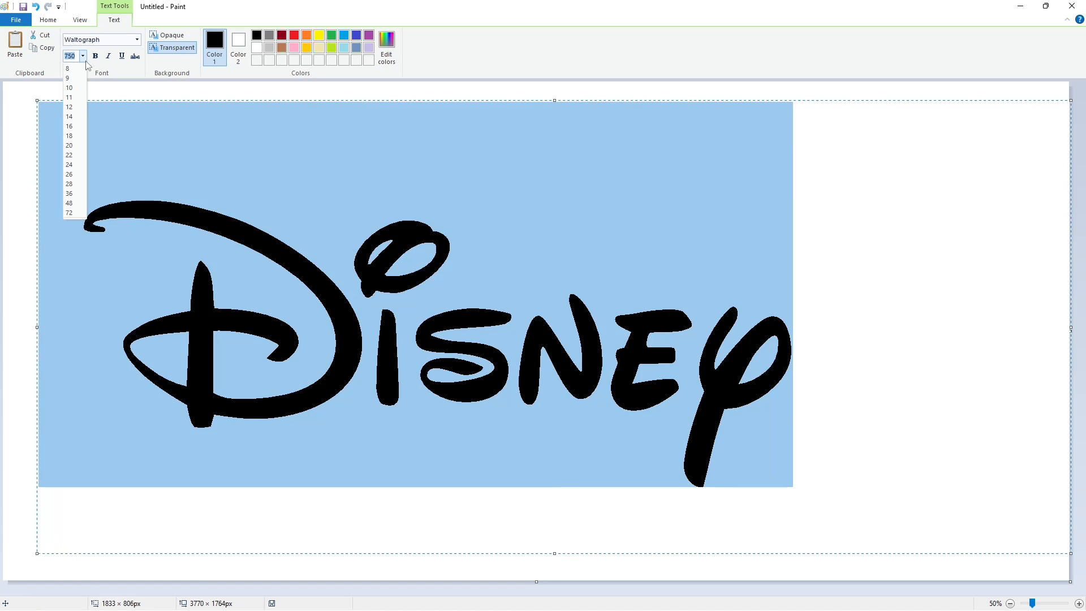
{"action": "type", "text": "800"}
{"action": "key", "text": "Return"}
{"action": "left_click", "coordinate": [396, 244]}
{"action": "left_click_drag", "start_coordinate": [37, 101], "coordinate": [65, 97]}
{"action": "left_click", "coordinate": [22, 120]}
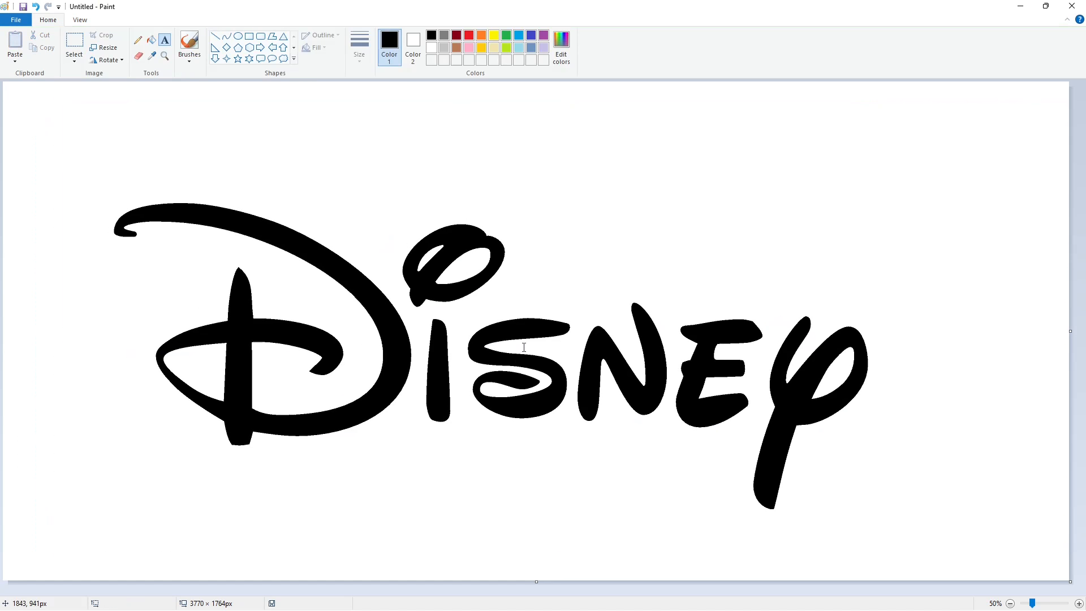
Fill the i's dot and stem with purple.
{"action": "left_click", "coordinate": [544, 35]}
{"action": "left_click", "coordinate": [151, 39]}
{"action": "left_click", "coordinate": [444, 243]}
{"action": "left_click", "coordinate": [440, 391]}
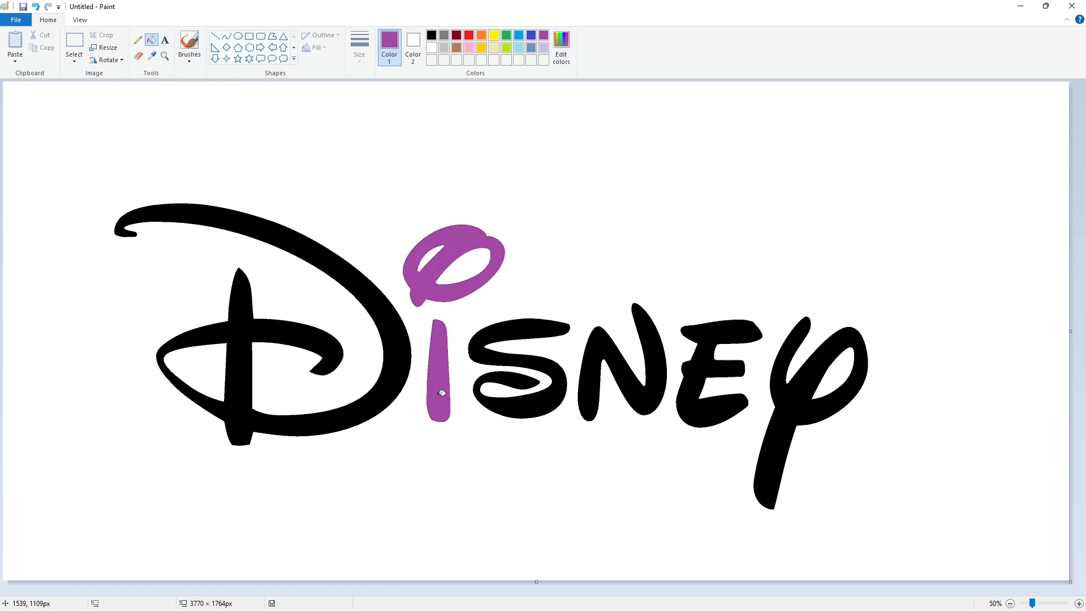
{"action": "scroll", "coordinate": [441, 394], "scroll_direction": "up", "scroll_amount": 1, "text": "ctrl"}
{"action": "scroll", "coordinate": [685, 580], "scroll_direction": "right", "scroll_amount": 1}
{"action": "left_click", "coordinate": [215, 36]}
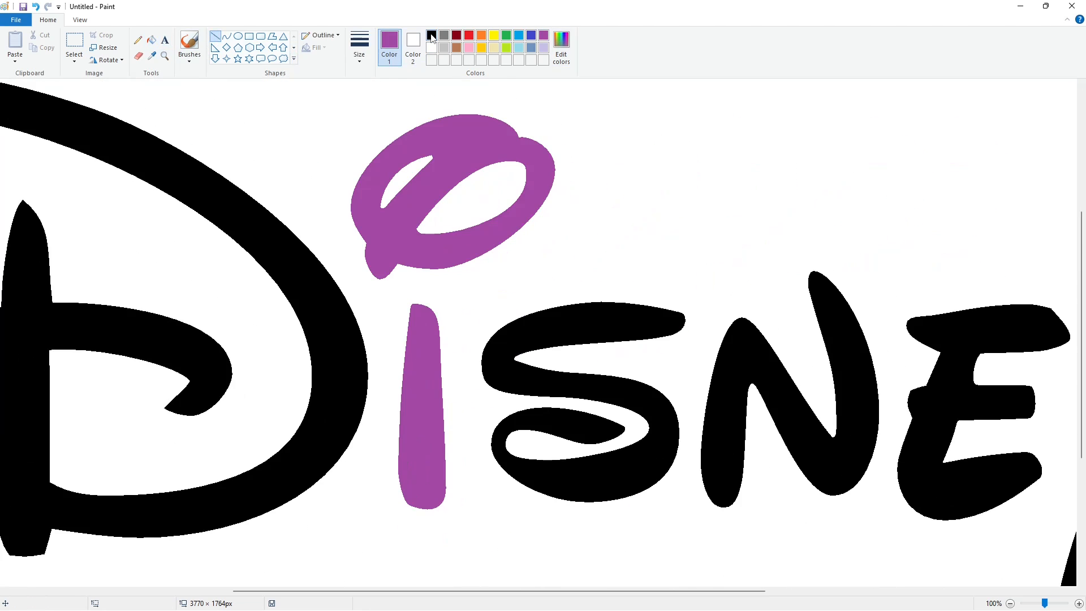
{"action": "left_click", "coordinate": [431, 35]}
{"action": "left_click_drag", "start_coordinate": [442, 168], "coordinate": [502, 142]}
{"action": "key", "text": "ctrl+z"}
{"action": "key", "text": "ctrl+z"}
{"action": "left_click", "coordinate": [227, 35]}
{"action": "left_click", "coordinate": [478, 145]}
{"action": "left_click", "coordinate": [478, 144]}
{"action": "left_click", "coordinate": [548, 170]}
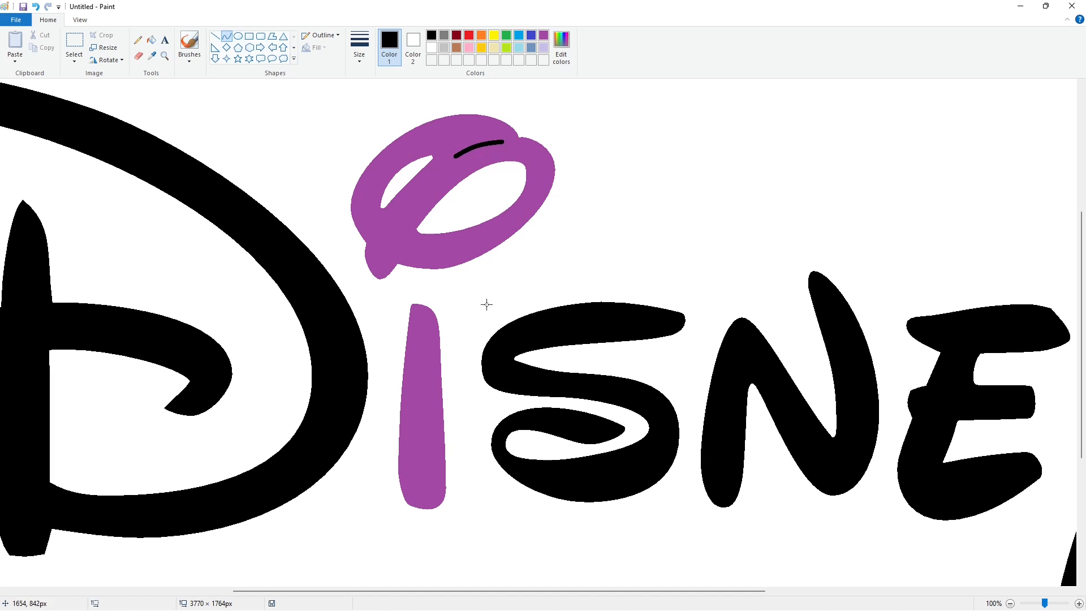
{"action": "key", "text": "ctrl+z"}
Draw a thick black curved line across the i's dot.
{"action": "left_click", "coordinate": [360, 50]}
{"action": "left_click", "coordinate": [392, 150]}
{"action": "left_click_drag", "start_coordinate": [455, 159], "coordinate": [502, 144]}
{"action": "left_click", "coordinate": [479, 145]}
{"action": "left_click", "coordinate": [479, 145]}
{"action": "left_click", "coordinate": [557, 164]}
Draw a black curved line across the i's stem.
{"action": "mouse_move", "coordinate": [398, 423]}
{"action": "left_mouse_down"}
{"action": "mouse_move", "coordinate": [444, 408]}
{"action": "mouse_move", "coordinate": [424, 409]}
{"action": "left_mouse_up"}
{"action": "left_click", "coordinate": [215, 35]}
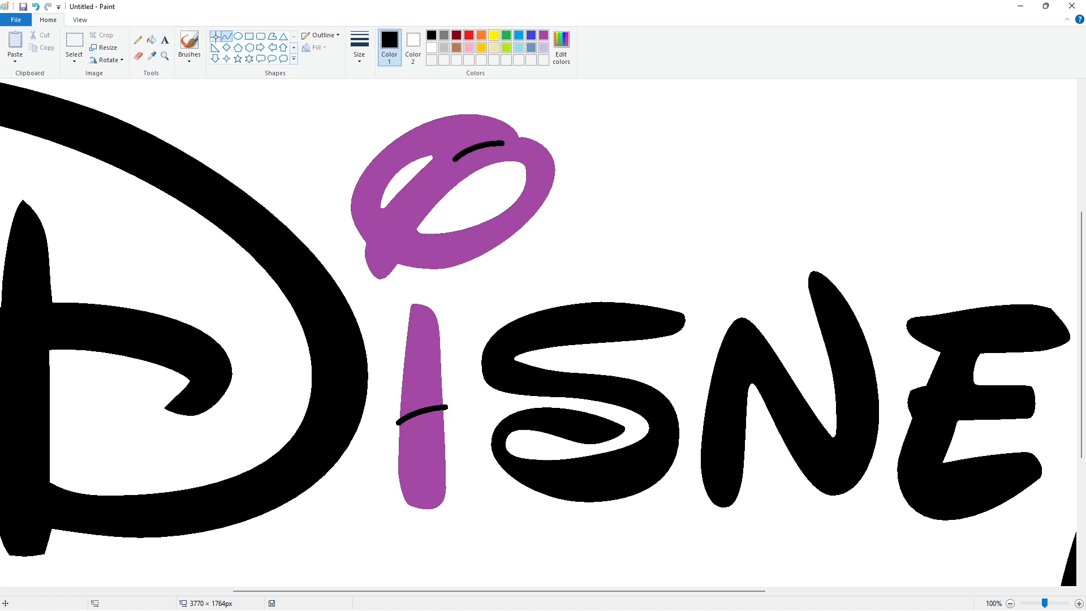
{"action": "left_click", "coordinate": [544, 35]}
{"action": "left_click_drag", "start_coordinate": [514, 141], "coordinate": [473, 142]}
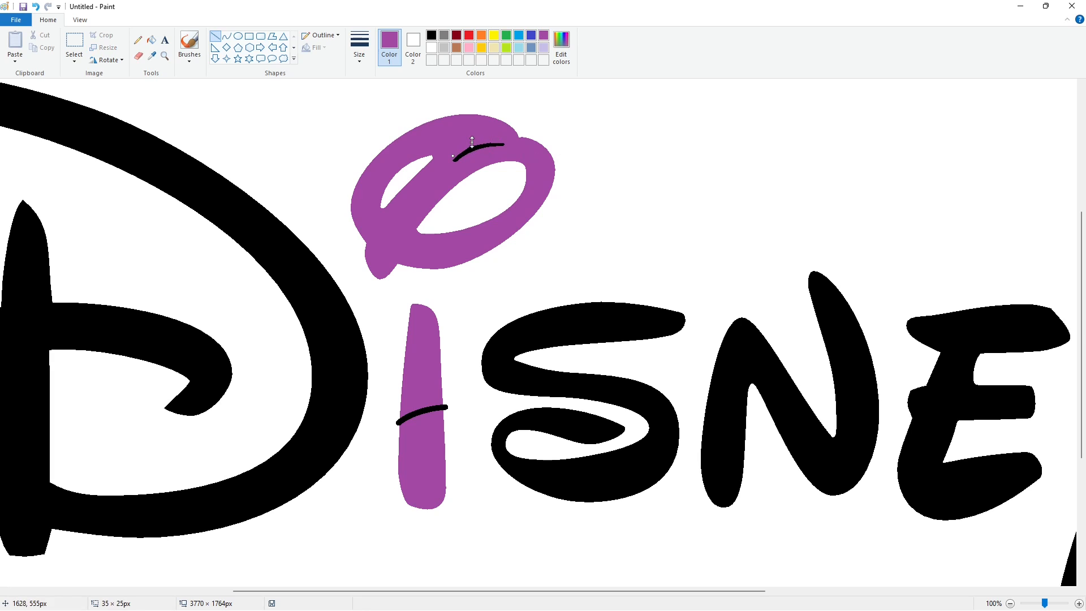
{"action": "left_click", "coordinate": [663, 158]}
Add small black stitch marks across the line on the i's dot using a thinner curve.
{"action": "left_click", "coordinate": [227, 37]}
{"action": "left_click", "coordinate": [359, 46]}
{"action": "left_click", "coordinate": [372, 118]}
{"action": "left_click", "coordinate": [457, 157]}
{"action": "left_click", "coordinate": [432, 35]}
{"action": "left_click", "coordinate": [489, 134]}
{"action": "double_click", "coordinate": [465, 159]}
{"action": "left_click_drag", "start_coordinate": [465, 159], "coordinate": [494, 148]}
{"action": "left_click", "coordinate": [516, 153]}
{"action": "double_click", "coordinate": [472, 156]}
{"action": "left_click", "coordinate": [521, 150]}
{"action": "double_click", "coordinate": [475, 148]}
{"action": "left_click", "coordinate": [520, 148]}
{"action": "double_click", "coordinate": [479, 146]}
{"action": "left_click", "coordinate": [536, 144]}
{"action": "double_click", "coordinate": [487, 143]}
{"action": "left_click", "coordinate": [531, 143]}
{"action": "double_click", "coordinate": [493, 141]}
{"action": "key", "text": "ctrl+z"}
{"action": "double_click", "coordinate": [494, 142]}
{"action": "left_click", "coordinate": [553, 147]}
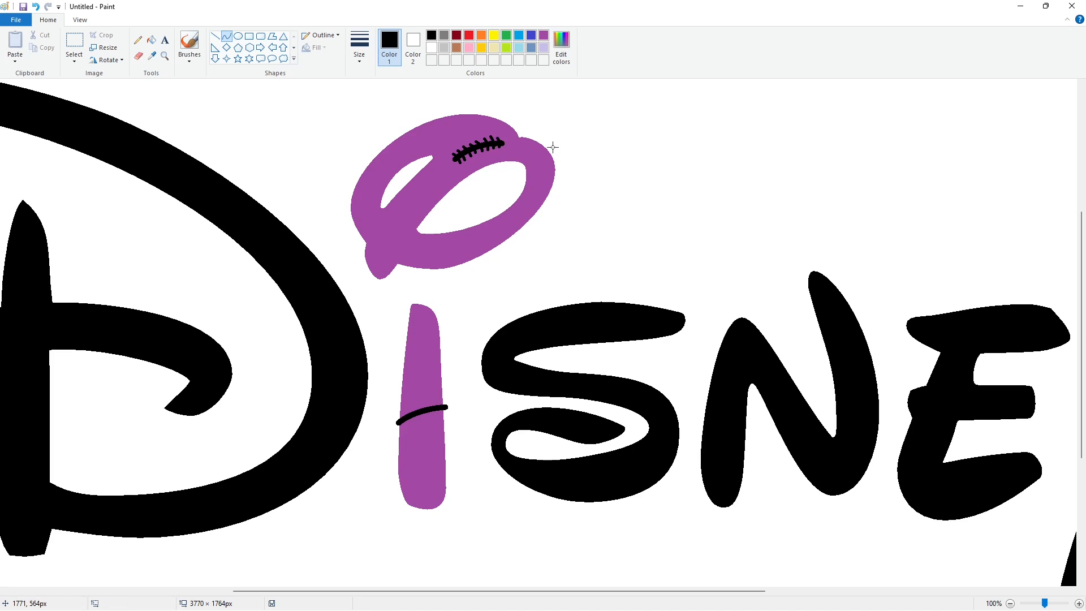
Add black stitch marks across the line on the i's stem.
{"action": "left_click", "coordinate": [215, 35]}
{"action": "left_click", "coordinate": [428, 431]}
{"action": "left_click_drag", "start_coordinate": [403, 425], "coordinate": [443, 411]}
{"action": "left_click", "coordinate": [422, 421]}
{"action": "left_click", "coordinate": [433, 420]}
{"action": "left_click", "coordinate": [442, 408]}
{"action": "left_click", "coordinate": [480, 410]}
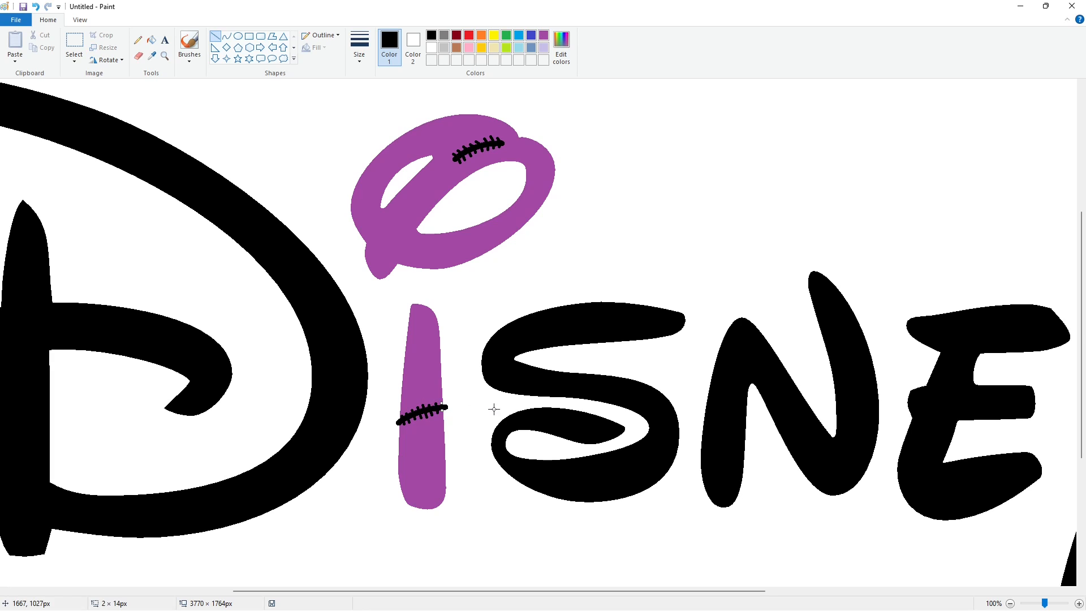
Fill the S with purple.
{"action": "left_click", "coordinate": [151, 40]}
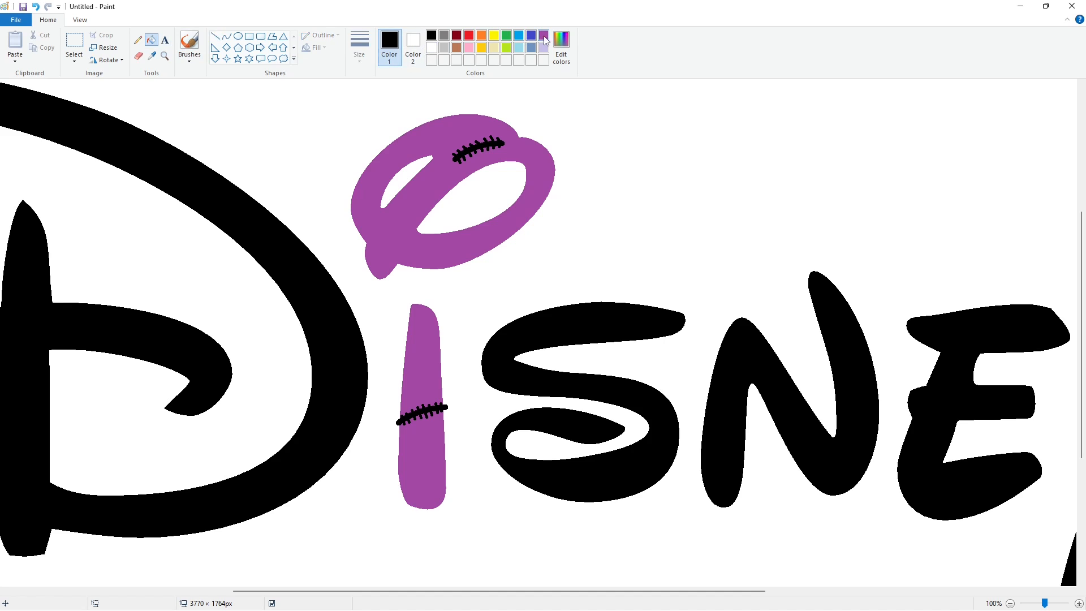
{"action": "left_click", "coordinate": [544, 36]}
{"action": "left_click", "coordinate": [586, 311]}
Draw a black filled circle on the upper end of the S.
{"action": "left_click", "coordinate": [238, 36]}
{"action": "left_click", "coordinate": [432, 36]}
{"action": "left_click_drag", "start_coordinate": [506, 313], "coordinate": [533, 339]}
{"action": "left_click", "coordinate": [151, 40]}
{"action": "left_click", "coordinate": [515, 318]}
{"action": "left_click", "coordinate": [523, 329]}
Copy the black circle, place the copy above the letters and fill its purple background white.
{"action": "left_click", "coordinate": [74, 58]}
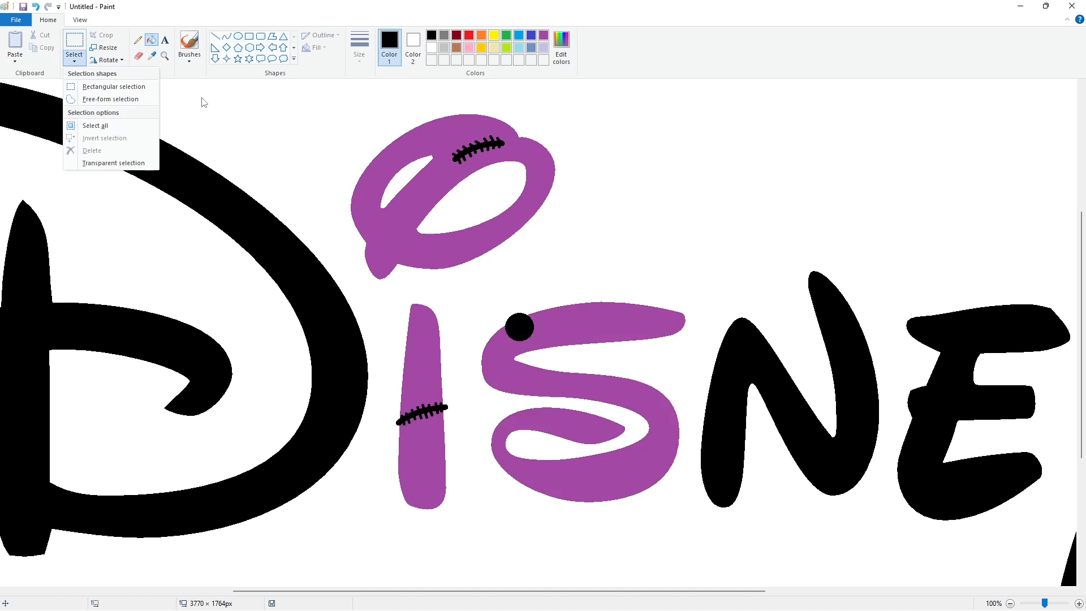
{"action": "left_click", "coordinate": [74, 43]}
{"action": "left_click_drag", "start_coordinate": [494, 304], "coordinate": [547, 349]}
{"action": "key", "text": "ctrl+c"}
{"action": "key", "text": "ctrl+v"}
{"action": "left_click_drag", "start_coordinate": [31, 106], "coordinate": [694, 169]}
{"action": "left_click", "coordinate": [151, 40]}
{"action": "left_click", "coordinate": [432, 48]}
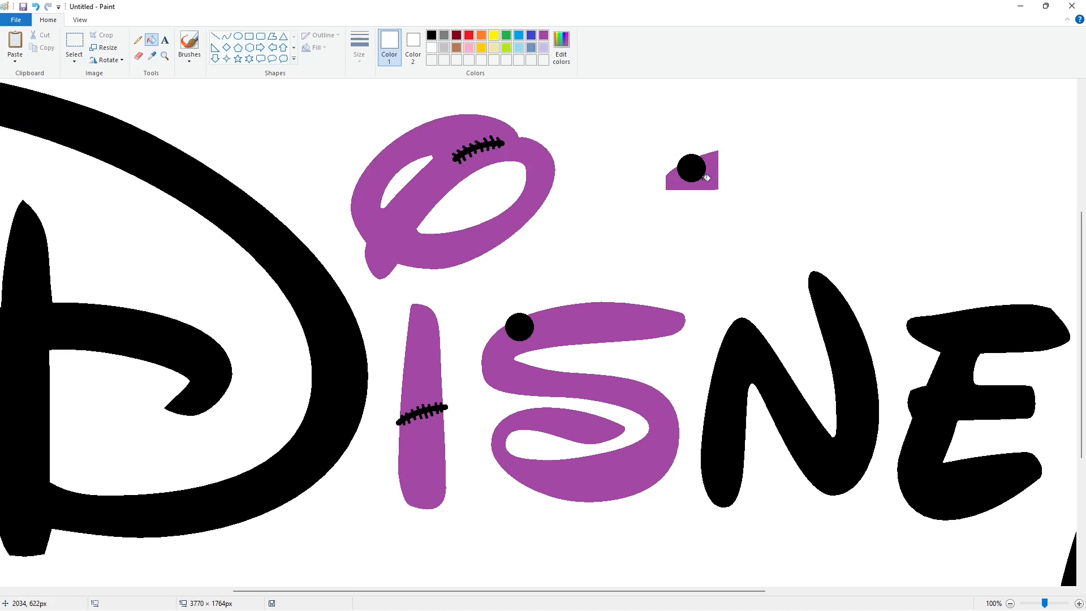
{"action": "left_click", "coordinate": [708, 180]}
Draw curved legs on one side of the copied circle to start a spider.
{"action": "left_click", "coordinate": [227, 36]}
{"action": "left_click", "coordinate": [360, 61]}
{"action": "left_click", "coordinate": [381, 147]}
{"action": "left_click", "coordinate": [432, 36]}
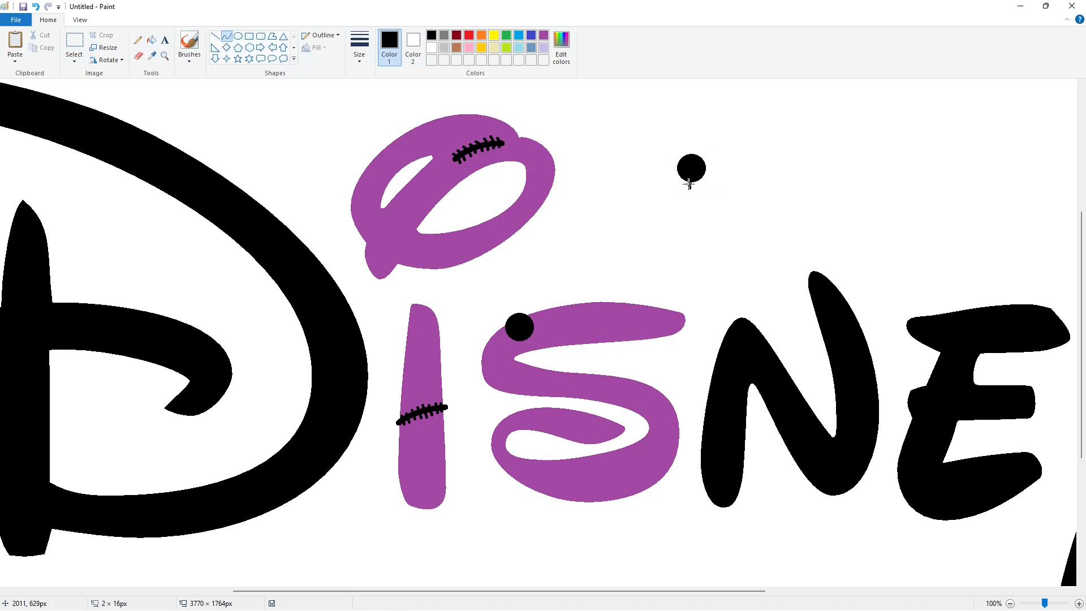
{"action": "left_click_drag", "start_coordinate": [689, 184], "coordinate": [675, 175]}
{"action": "left_click", "coordinate": [678, 173]}
{"action": "left_click", "coordinate": [238, 37]}
{"action": "left_click", "coordinate": [138, 40]}
{"action": "left_click", "coordinate": [360, 47]}
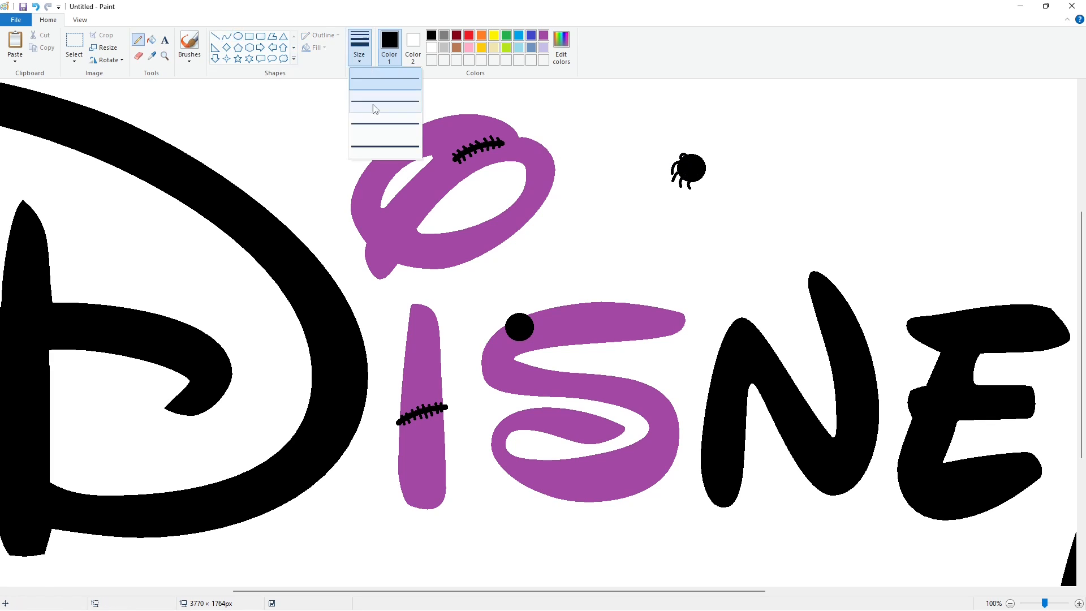
{"action": "left_click", "coordinate": [375, 146]}
{"action": "left_click", "coordinate": [683, 157]}
Copy the spider, flip the copy horizontally and overlay it transparently to complete the legs on both sides.
{"action": "left_click", "coordinate": [74, 41]}
{"action": "left_click_drag", "start_coordinate": [637, 129], "coordinate": [742, 238]}
{"action": "key", "text": "ctrl+c"}
{"action": "key", "text": "ctrl+v"}
{"action": "left_click", "coordinate": [75, 61]}
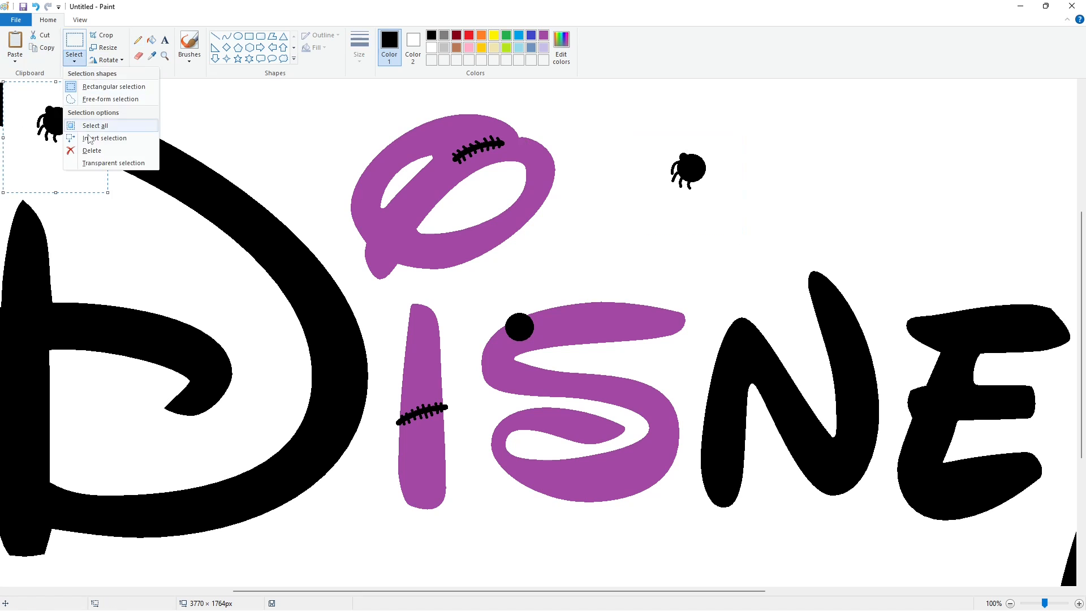
{"action": "left_click", "coordinate": [95, 162]}
{"action": "left_click", "coordinate": [107, 60]}
{"action": "left_click", "coordinate": [120, 124]}
{"action": "left_click_drag", "start_coordinate": [73, 139], "coordinate": [713, 185]}
{"action": "left_click", "coordinate": [803, 199]}
Paste two spider copies onto the S, one at its top and one on its lower curve.
{"action": "key", "text": "ctrl+c"}
{"action": "key", "text": "ctrl+v"}
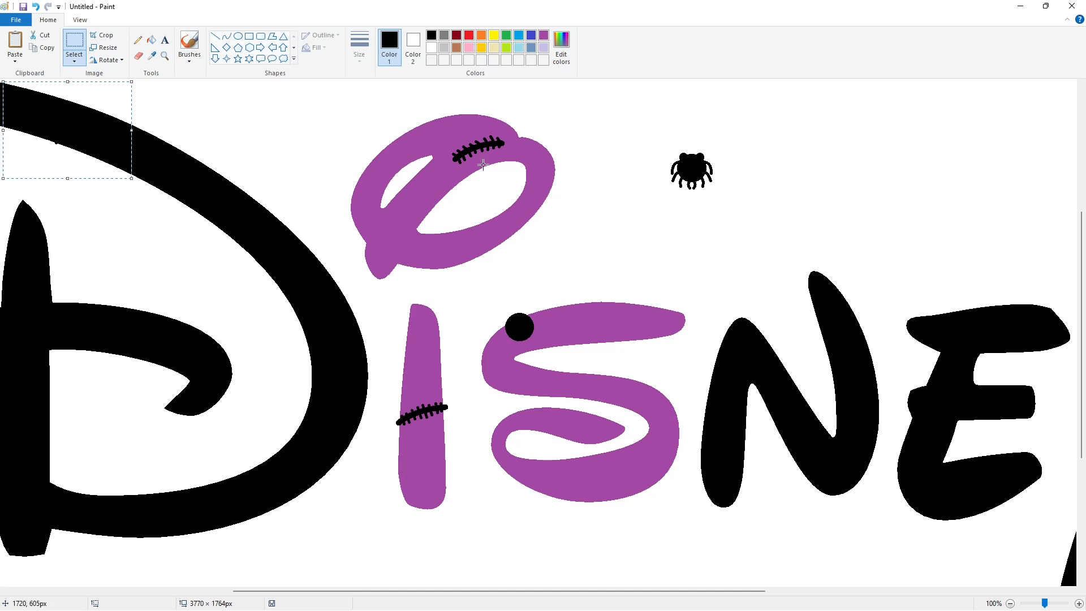
{"action": "left_click_drag", "start_coordinate": [53, 127], "coordinate": [508, 332]}
{"action": "left_click", "coordinate": [641, 315]}
{"action": "key", "text": "ctrl+v"}
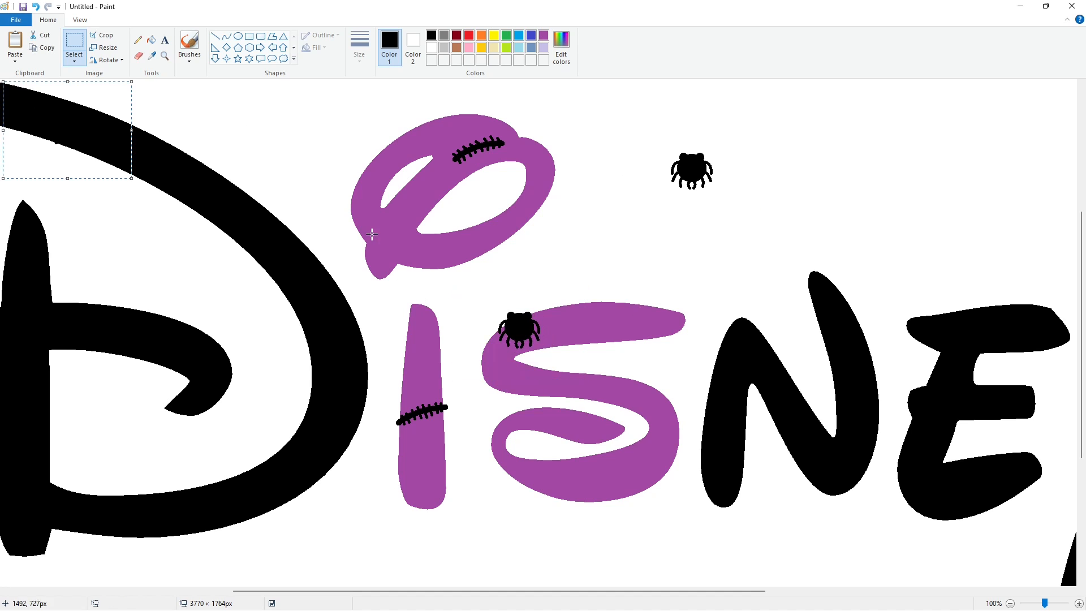
{"action": "left_click_drag", "start_coordinate": [52, 126], "coordinate": [638, 469]}
{"action": "left_click", "coordinate": [804, 425]}
Fill the E with purple.
{"action": "scroll", "coordinate": [804, 426], "scroll_direction": "right", "scroll_amount": 3}
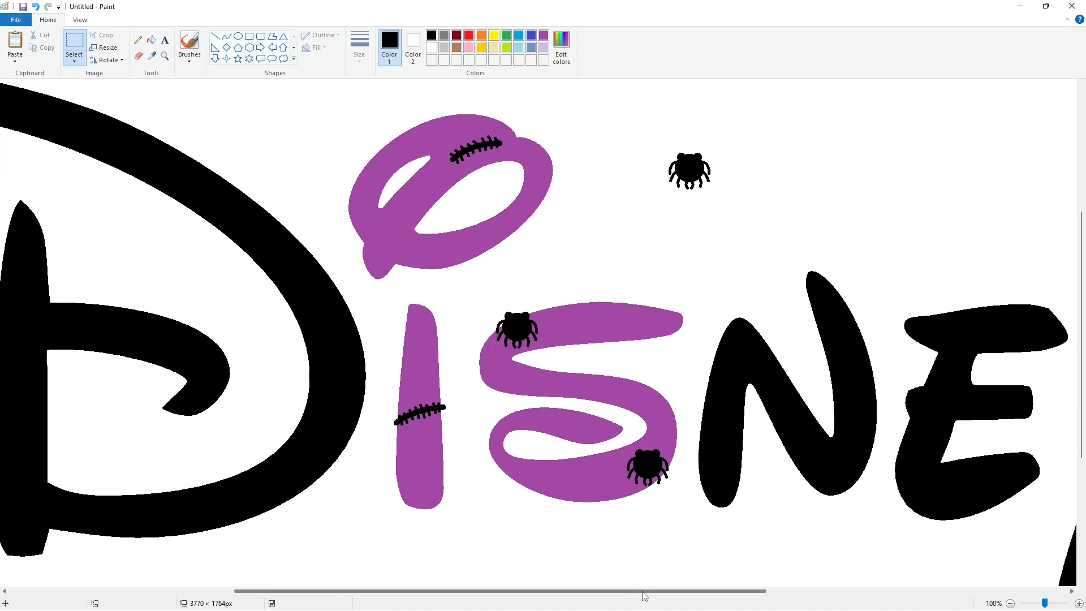
{"action": "left_click", "coordinate": [151, 40]}
{"action": "left_click", "coordinate": [543, 35]}
{"action": "left_click", "coordinate": [764, 325]}
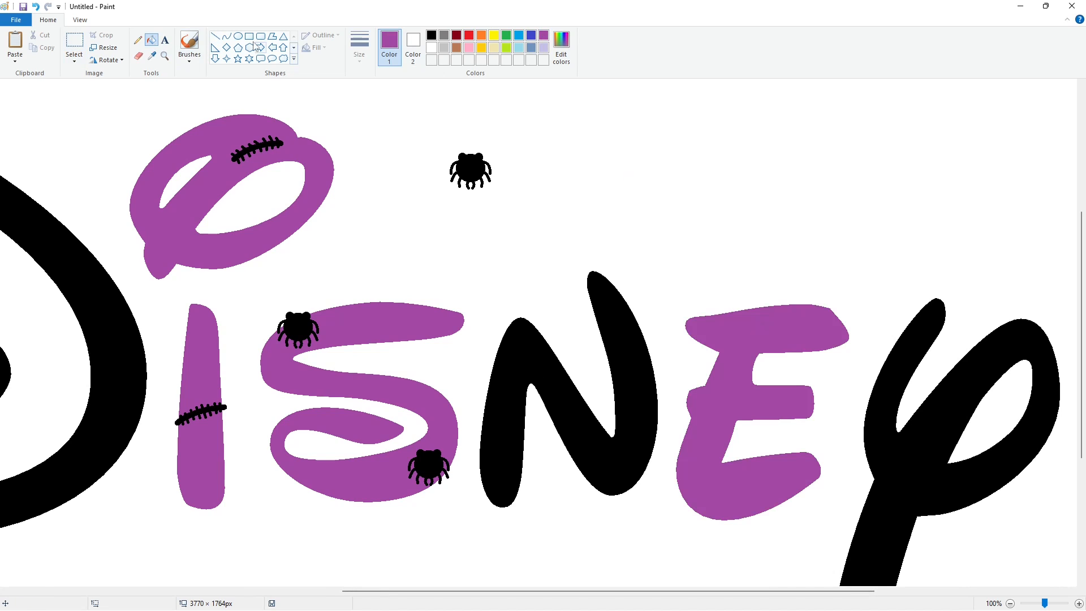
Draw a bat wing outline on the N's left side and fill it black.
{"action": "left_click", "coordinate": [227, 36]}
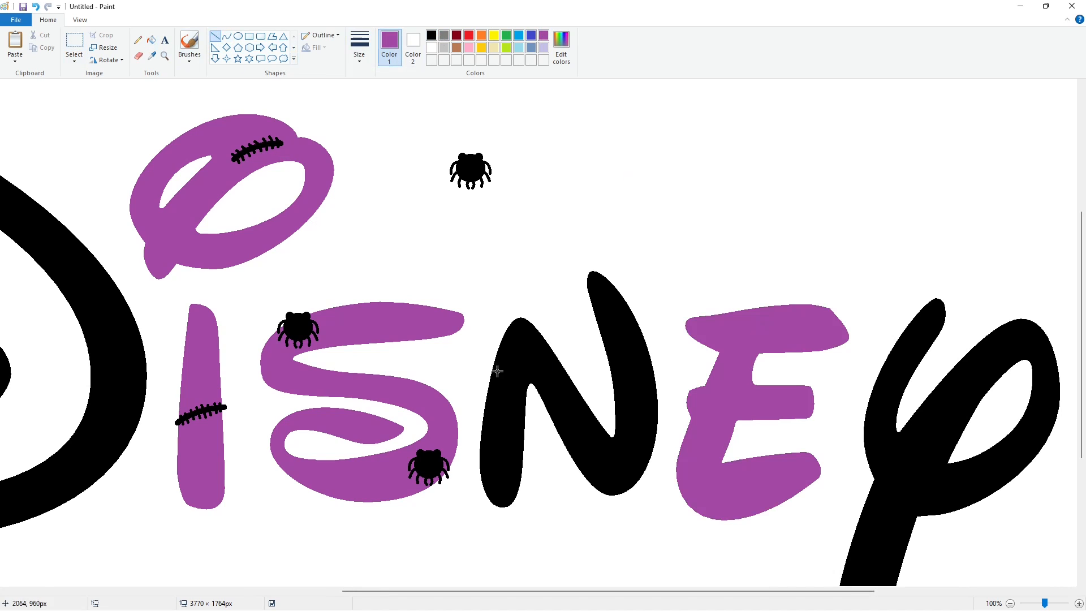
{"action": "mouse_move", "coordinate": [494, 365]}
{"action": "left_mouse_down"}
{"action": "mouse_move", "coordinate": [484, 352]}
{"action": "mouse_move", "coordinate": [430, 357]}
{"action": "mouse_move", "coordinate": [443, 388]}
{"action": "left_mouse_up"}
{"action": "left_click", "coordinate": [431, 36]}
{"action": "left_click", "coordinate": [457, 381]}
{"action": "mouse_move", "coordinate": [440, 379]}
{"action": "left_mouse_down"}
{"action": "mouse_move", "coordinate": [473, 396]}
{"action": "mouse_move", "coordinate": [474, 373]}
{"action": "mouse_move", "coordinate": [496, 398]}
{"action": "mouse_move", "coordinate": [484, 385]}
{"action": "left_mouse_up"}
{"action": "left_click", "coordinate": [151, 40]}
{"action": "left_click", "coordinate": [479, 370]}
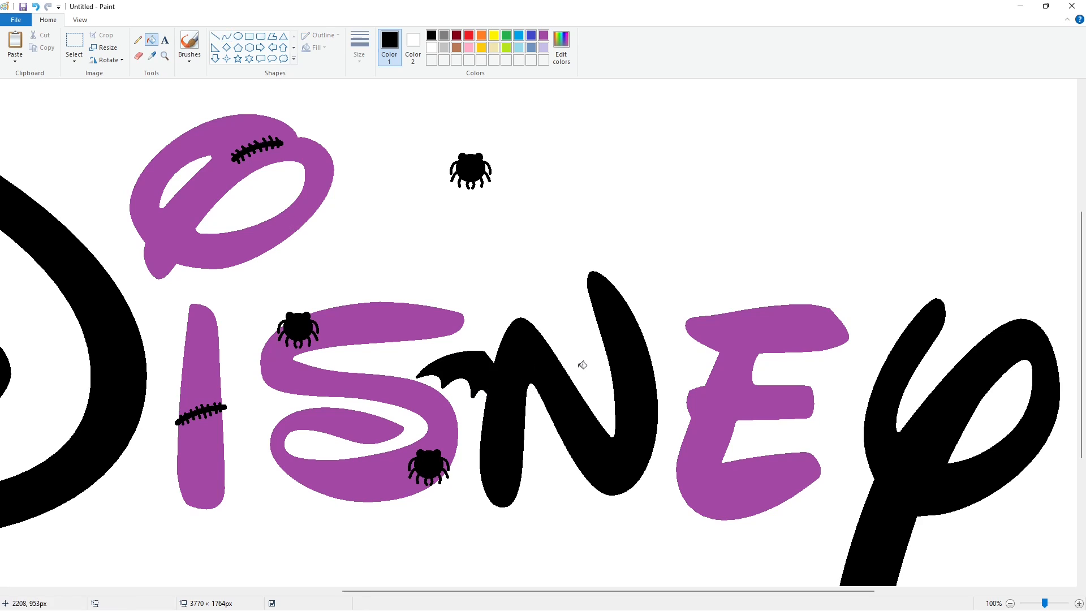
Draw a matching bat wing on the N's right side and fill it black.
{"action": "left_click", "coordinate": [227, 36]}
{"action": "mouse_move", "coordinate": [650, 358]}
{"action": "left_mouse_down"}
{"action": "mouse_move", "coordinate": [664, 345]}
{"action": "mouse_move", "coordinate": [743, 375]}
{"action": "mouse_move", "coordinate": [695, 343]}
{"action": "mouse_move", "coordinate": [730, 374]}
{"action": "left_mouse_up"}
{"action": "left_click", "coordinate": [695, 343]}
{"action": "key", "text": "ctrl+z"}
{"action": "mouse_move", "coordinate": [700, 359]}
{"action": "left_mouse_down"}
{"action": "mouse_move", "coordinate": [706, 347]}
{"action": "mouse_move", "coordinate": [706, 385]}
{"action": "left_mouse_up"}
{"action": "left_click", "coordinate": [706, 347]}
{"action": "mouse_move", "coordinate": [715, 378]}
{"action": "left_mouse_down"}
{"action": "mouse_move", "coordinate": [709, 369]}
{"action": "mouse_move", "coordinate": [675, 391]}
{"action": "left_mouse_up"}
{"action": "left_click", "coordinate": [708, 369]}
{"action": "mouse_move", "coordinate": [687, 387]}
{"action": "left_mouse_down"}
{"action": "mouse_move", "coordinate": [685, 373]}
{"action": "mouse_move", "coordinate": [657, 391]}
{"action": "left_mouse_up"}
{"action": "left_click", "coordinate": [682, 373]}
{"action": "left_click_drag", "start_coordinate": [664, 390], "coordinate": [662, 376]}
{"action": "left_click", "coordinate": [661, 375]}
{"action": "left_click", "coordinate": [151, 40]}
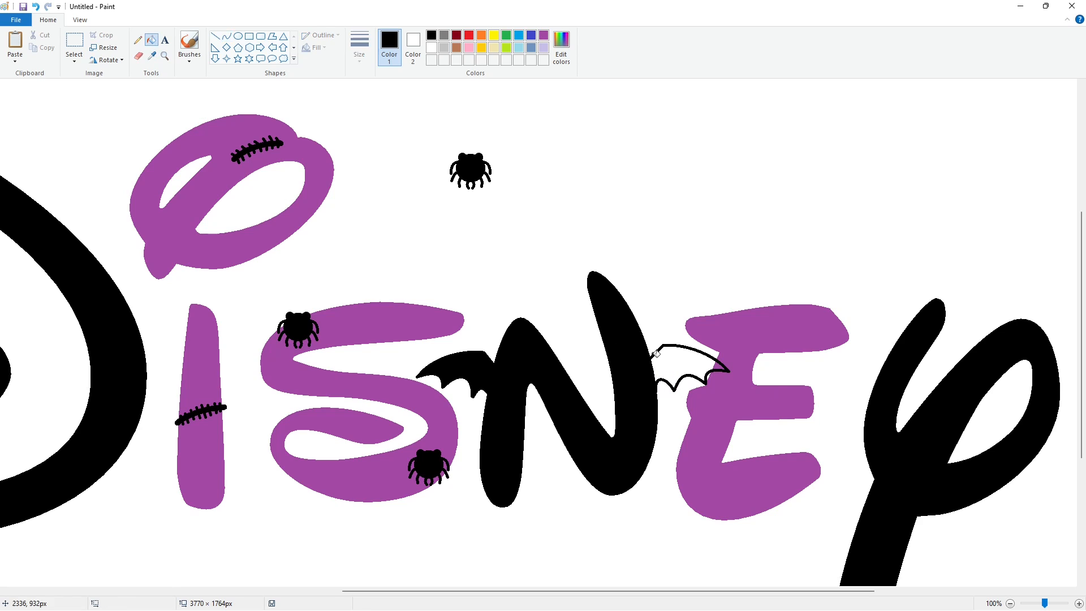
{"action": "left_click", "coordinate": [673, 363]}
{"action": "left_click", "coordinate": [719, 367]}
Draw a witch hat outline with a curved brim over the E and fill it black.
{"action": "left_click", "coordinate": [137, 40]}
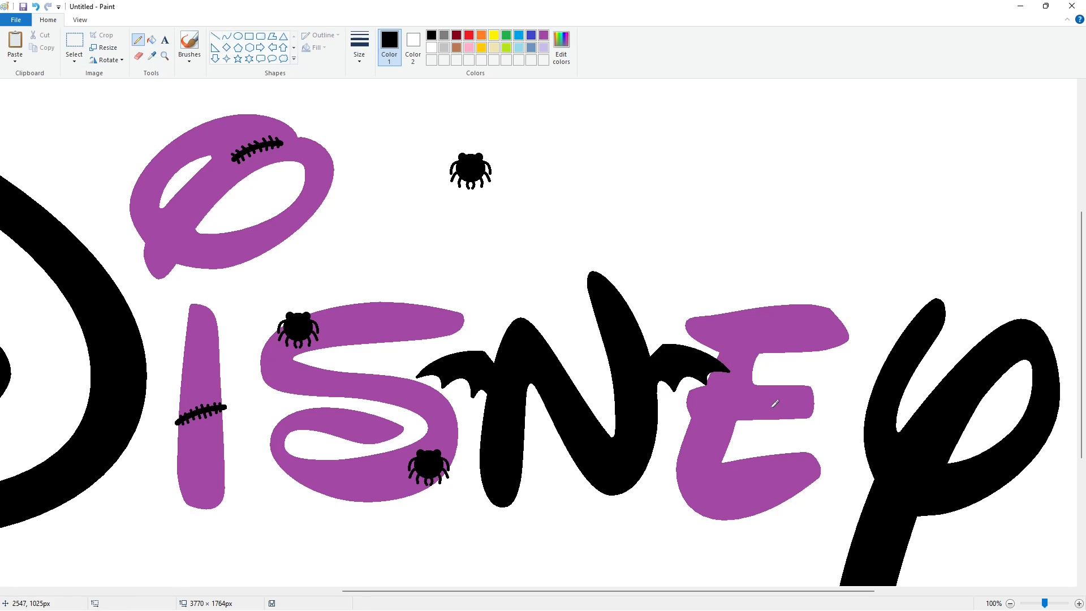
{"action": "left_click", "coordinate": [226, 35]}
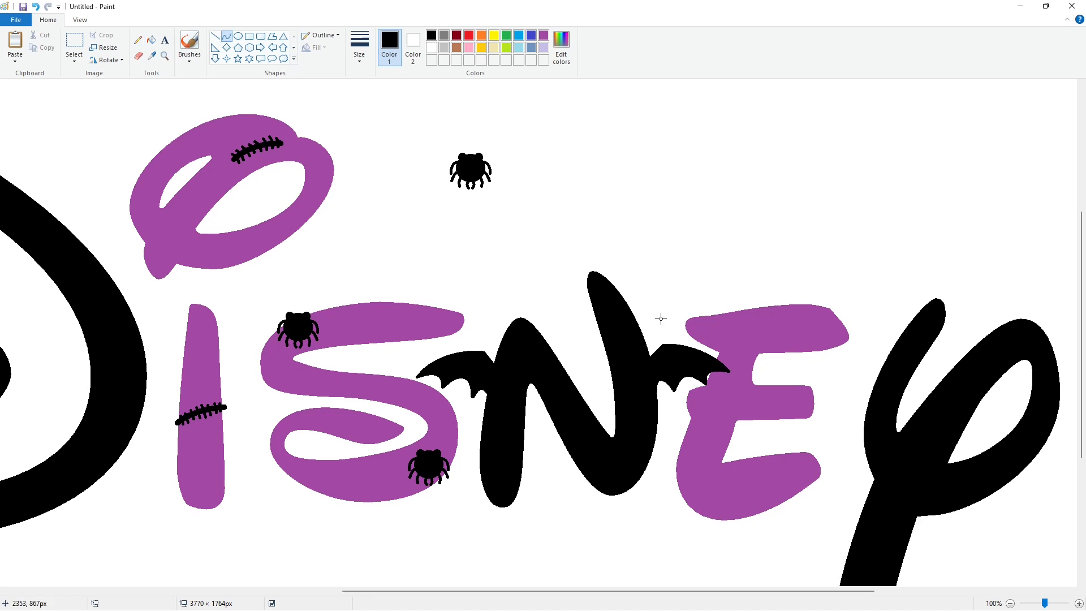
{"action": "left_click_drag", "start_coordinate": [661, 319], "coordinate": [875, 318]}
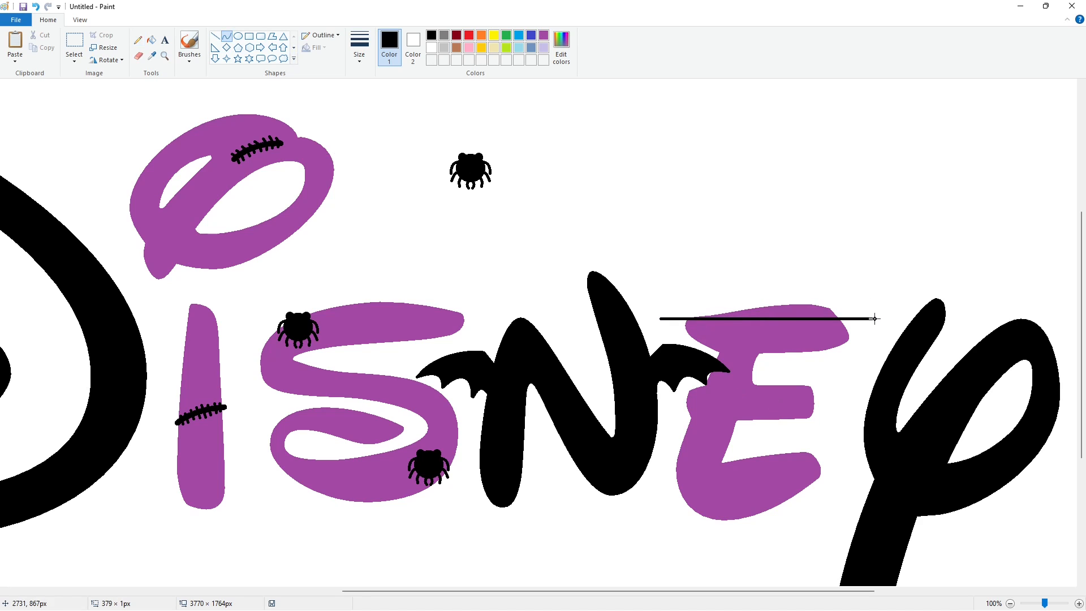
{"action": "mouse_move", "coordinate": [755, 326]}
{"action": "left_mouse_down"}
{"action": "mouse_move", "coordinate": [822, 392]}
{"action": "mouse_move", "coordinate": [770, 340]}
{"action": "left_mouse_up"}
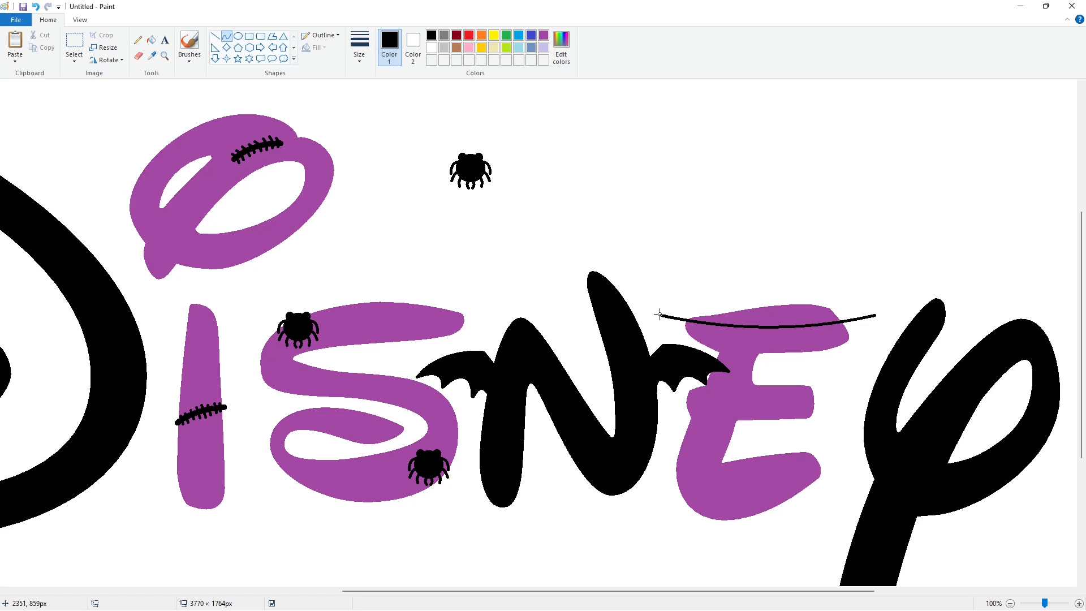
{"action": "mouse_move", "coordinate": [660, 314]}
{"action": "left_mouse_down"}
{"action": "mouse_move", "coordinate": [708, 271]}
{"action": "mouse_move", "coordinate": [700, 295]}
{"action": "mouse_move", "coordinate": [739, 236]}
{"action": "mouse_move", "coordinate": [712, 252]}
{"action": "mouse_move", "coordinate": [759, 204]}
{"action": "left_mouse_up"}
{"action": "left_click", "coordinate": [829, 254]}
{"action": "mouse_move", "coordinate": [747, 223]}
{"action": "left_mouse_down"}
{"action": "mouse_move", "coordinate": [738, 214]}
{"action": "mouse_move", "coordinate": [812, 166]}
{"action": "mouse_move", "coordinate": [764, 172]}
{"action": "mouse_move", "coordinate": [792, 144]}
{"action": "left_mouse_up"}
{"action": "left_click", "coordinate": [791, 204]}
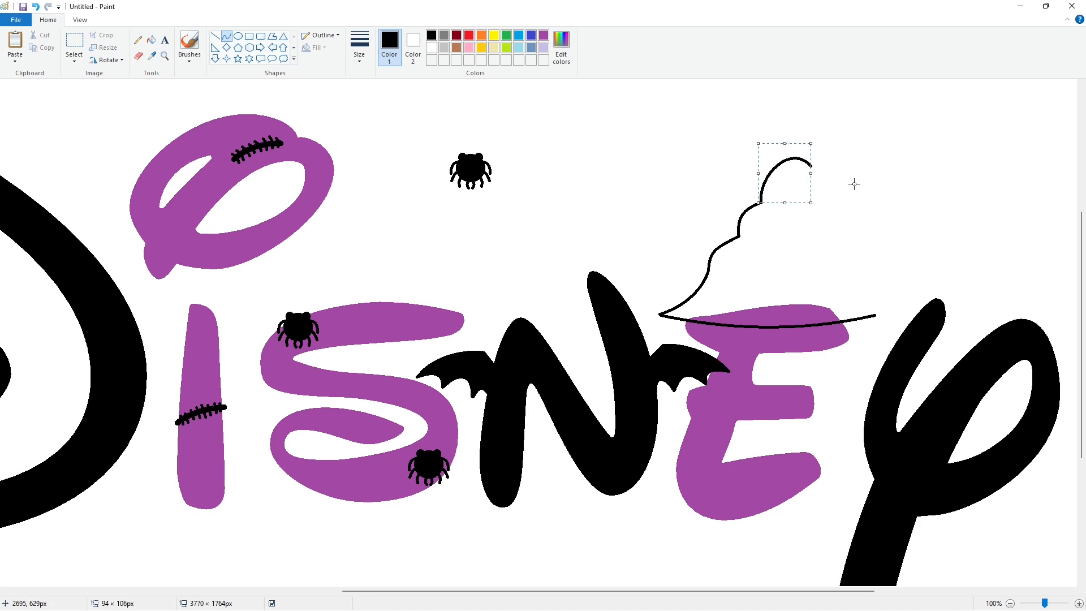
{"action": "left_click", "coordinate": [854, 185]}
{"action": "mouse_move", "coordinate": [874, 314]}
{"action": "left_mouse_down"}
{"action": "mouse_move", "coordinate": [832, 274]}
{"action": "mouse_move", "coordinate": [837, 292]}
{"action": "mouse_move", "coordinate": [811, 244]}
{"action": "left_mouse_up"}
{"action": "left_click", "coordinate": [829, 274]}
{"action": "mouse_move", "coordinate": [824, 259]}
{"action": "left_mouse_down"}
{"action": "mouse_move", "coordinate": [834, 253]}
{"action": "mouse_move", "coordinate": [811, 243]}
{"action": "mouse_move", "coordinate": [796, 202]}
{"action": "mouse_move", "coordinate": [814, 223]}
{"action": "mouse_move", "coordinate": [811, 165]}
{"action": "mouse_move", "coordinate": [774, 159]}
{"action": "left_mouse_up"}
{"action": "left_click", "coordinate": [887, 254]}
{"action": "left_click", "coordinate": [797, 203]}
{"action": "left_click", "coordinate": [151, 40]}
{"action": "left_click", "coordinate": [750, 258]}
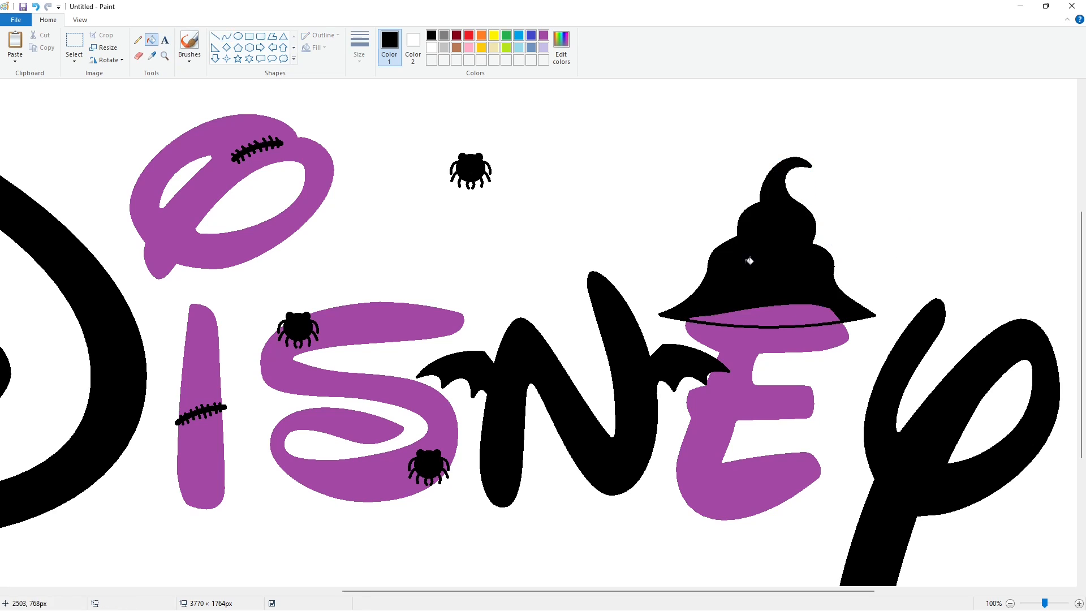
Draw a purple band across the witch hat's crown with two curves and fill it purple.
{"action": "left_click", "coordinate": [215, 36]}
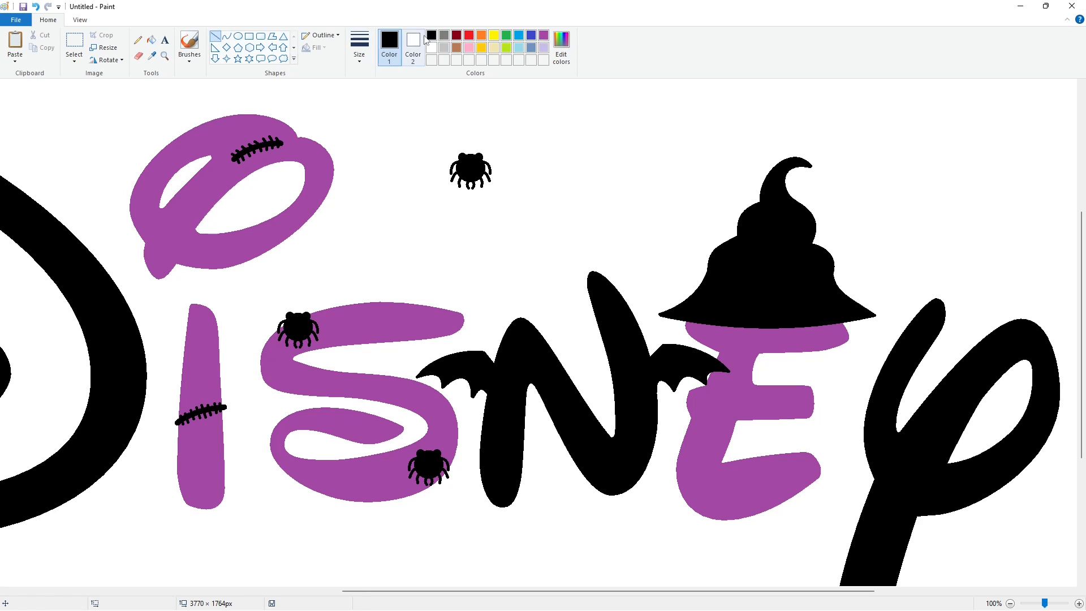
{"action": "left_click", "coordinate": [544, 35]}
{"action": "left_click_drag", "start_coordinate": [700, 282], "coordinate": [837, 280]}
{"action": "key", "text": "ctrl+z"}
{"action": "left_click", "coordinate": [227, 37]}
{"action": "left_click_drag", "start_coordinate": [697, 288], "coordinate": [844, 287]}
{"action": "left_click", "coordinate": [744, 294]}
{"action": "left_click", "coordinate": [806, 296]}
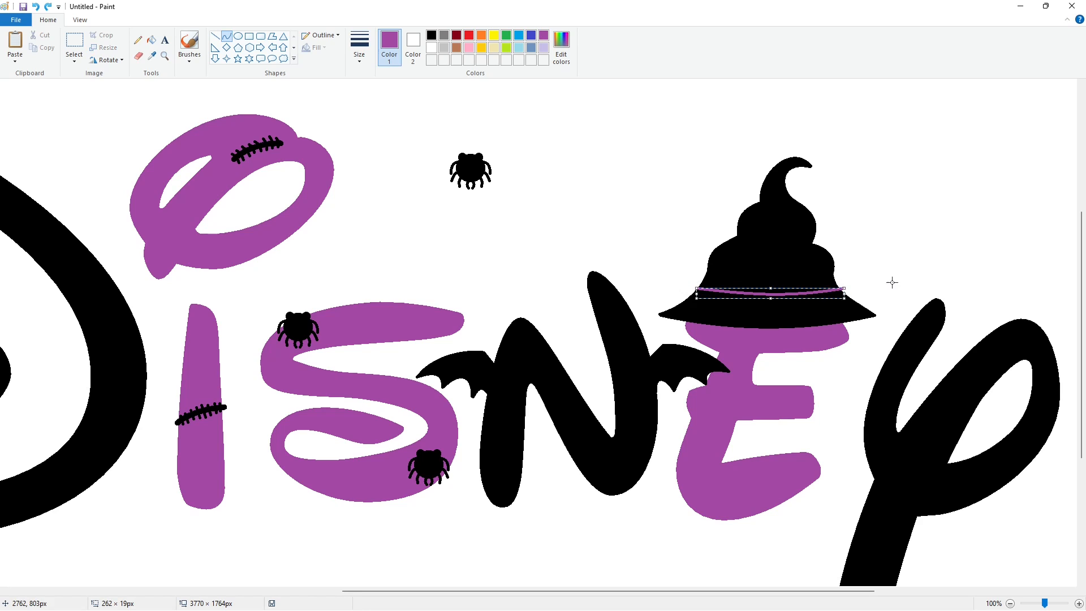
{"action": "left_click_drag", "start_coordinate": [700, 281], "coordinate": [840, 281]}
{"action": "left_click", "coordinate": [746, 287]}
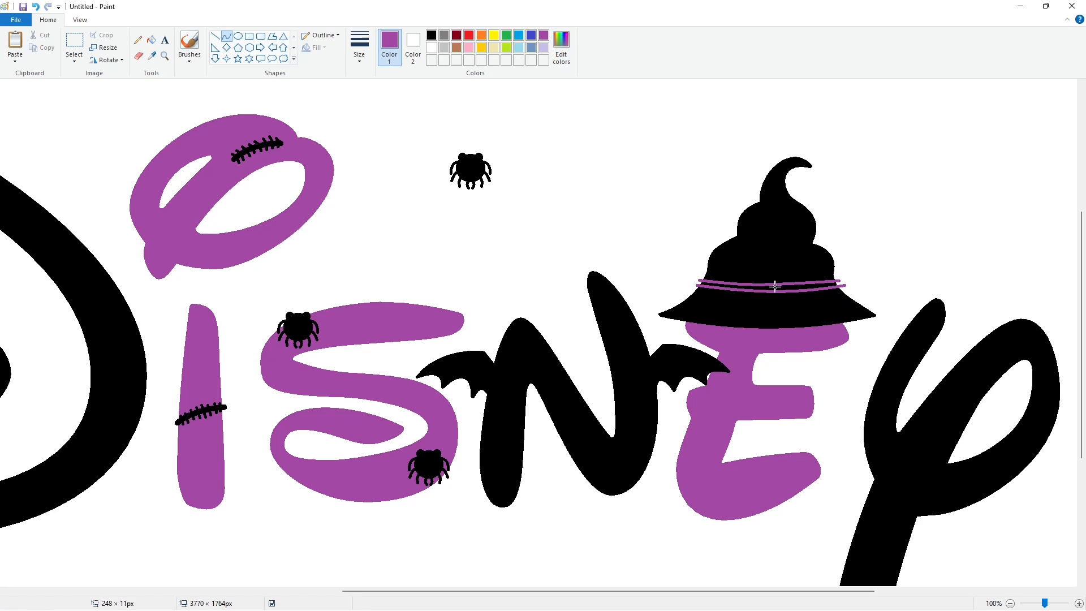
{"action": "left_click", "coordinate": [788, 288]}
{"action": "left_click", "coordinate": [152, 40]}
{"action": "left_click", "coordinate": [789, 288]}
Trim the band's protruding right end with a short white line.
{"action": "left_click", "coordinate": [215, 37]}
{"action": "left_click", "coordinate": [432, 47]}
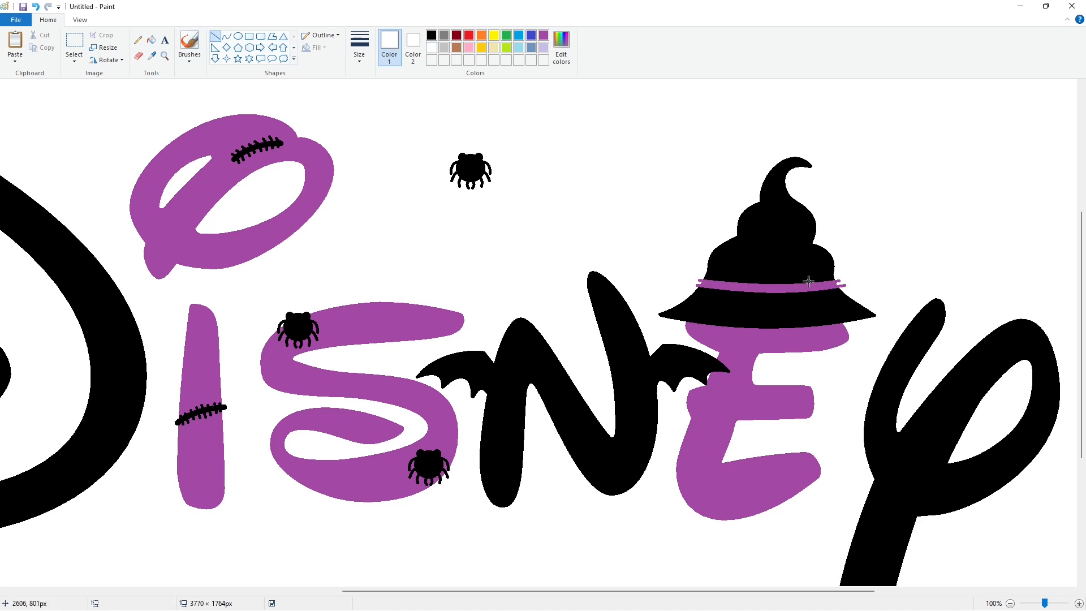
{"action": "left_click_drag", "start_coordinate": [837, 280], "coordinate": [885, 285]}
{"action": "left_click", "coordinate": [838, 280]}
Draw two purple arches above the hat band as the upper loops of a bow.
{"action": "left_click", "coordinate": [544, 35]}
{"action": "left_click", "coordinate": [227, 36]}
{"action": "mouse_move", "coordinate": [733, 284]}
{"action": "left_mouse_down"}
{"action": "mouse_move", "coordinate": [757, 286]}
{"action": "mouse_move", "coordinate": [729, 282]}
{"action": "left_mouse_up"}
{"action": "left_click", "coordinate": [738, 244]}
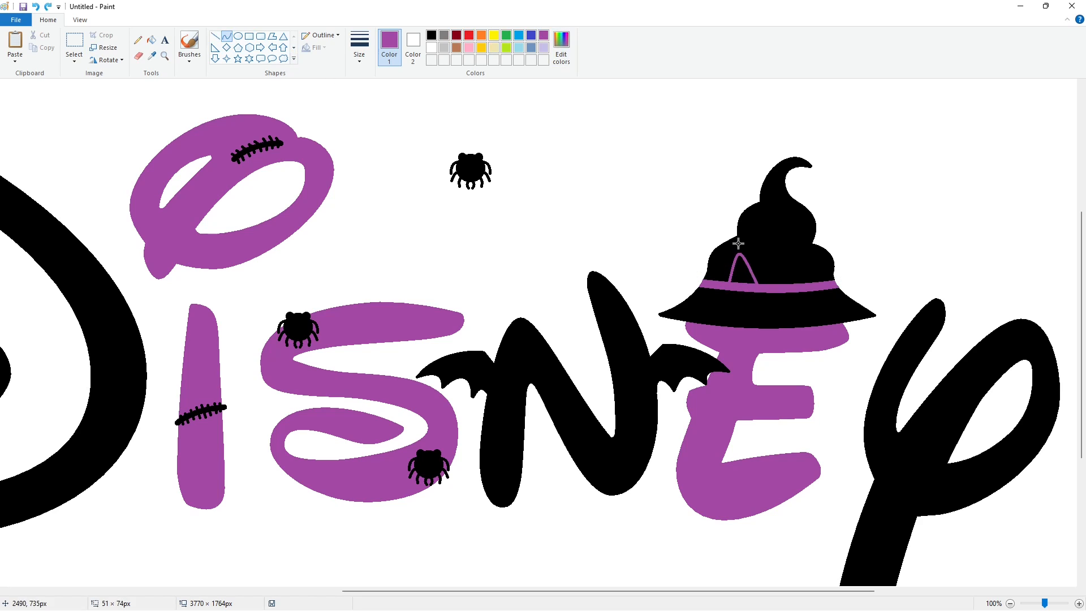
{"action": "left_click_drag", "start_coordinate": [738, 244], "coordinate": [728, 244]}
{"action": "key", "text": "ctrl+z"}
{"action": "mouse_move", "coordinate": [765, 286]}
{"action": "left_mouse_down"}
{"action": "mouse_move", "coordinate": [723, 278]}
{"action": "mouse_move", "coordinate": [814, 283]}
{"action": "left_mouse_up"}
{"action": "left_click", "coordinate": [747, 237]}
{"action": "left_click", "coordinate": [723, 233]}
{"action": "left_click", "coordinate": [790, 239]}
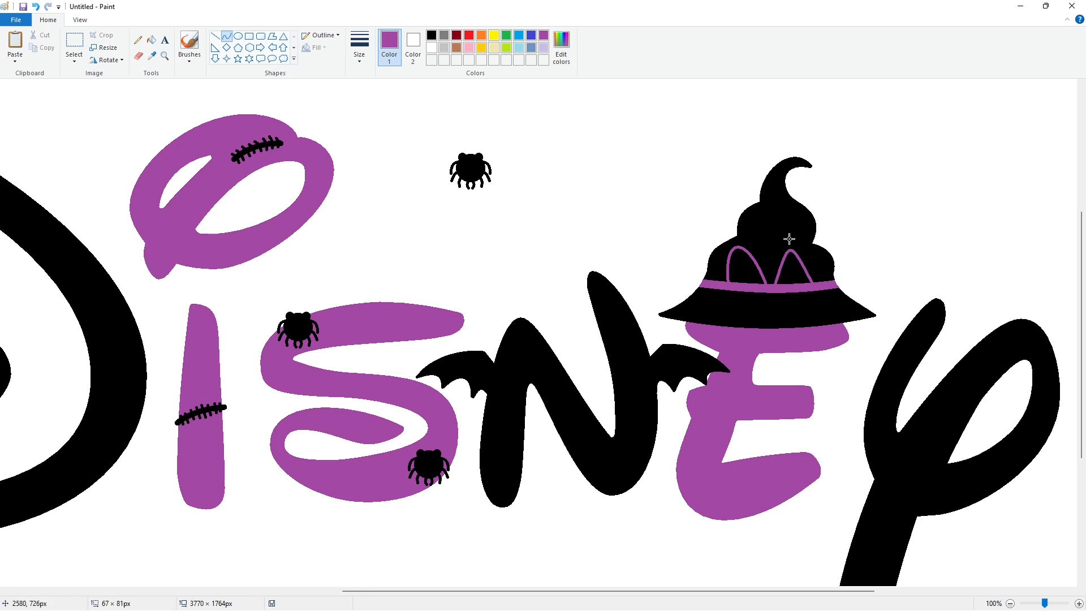
{"action": "left_click", "coordinate": [818, 236]}
Draw the bow's lower loops under the band and fill all four loops purple.
{"action": "left_click", "coordinate": [746, 307]}
{"action": "left_click_drag", "start_coordinate": [737, 292], "coordinate": [811, 292]}
{"action": "left_click", "coordinate": [764, 316]}
{"action": "left_click", "coordinate": [830, 315]}
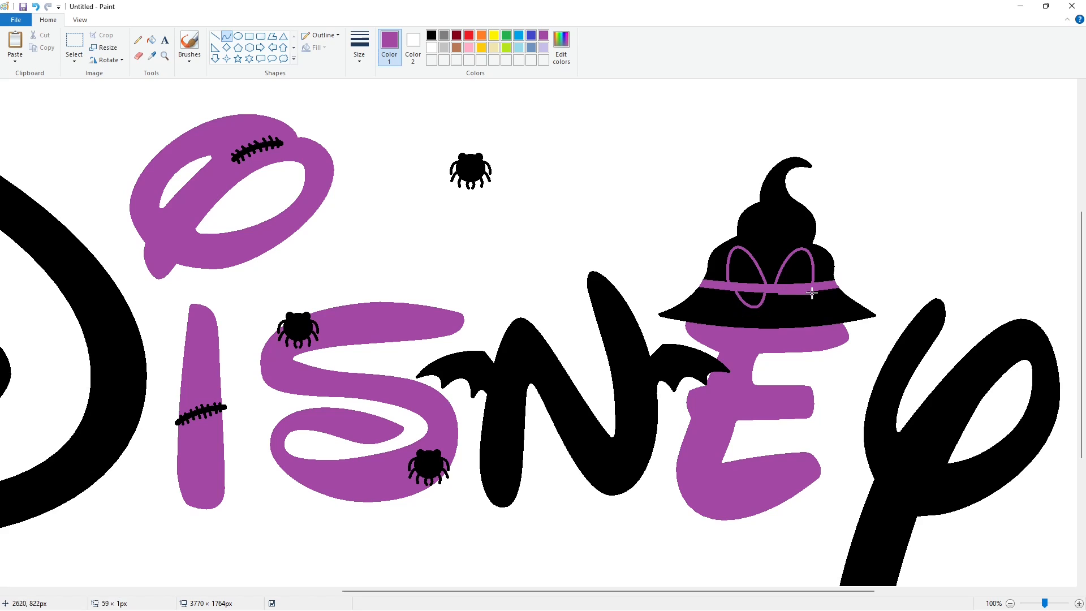
{"action": "left_click", "coordinate": [778, 313]}
{"action": "left_click", "coordinate": [802, 310]}
{"action": "left_click", "coordinate": [865, 310]}
{"action": "left_click", "coordinate": [152, 40]}
{"action": "left_click", "coordinate": [739, 268]}
{"action": "left_click", "coordinate": [750, 298]}
{"action": "left_click", "coordinate": [787, 296]}
{"action": "left_click", "coordinate": [796, 266]}
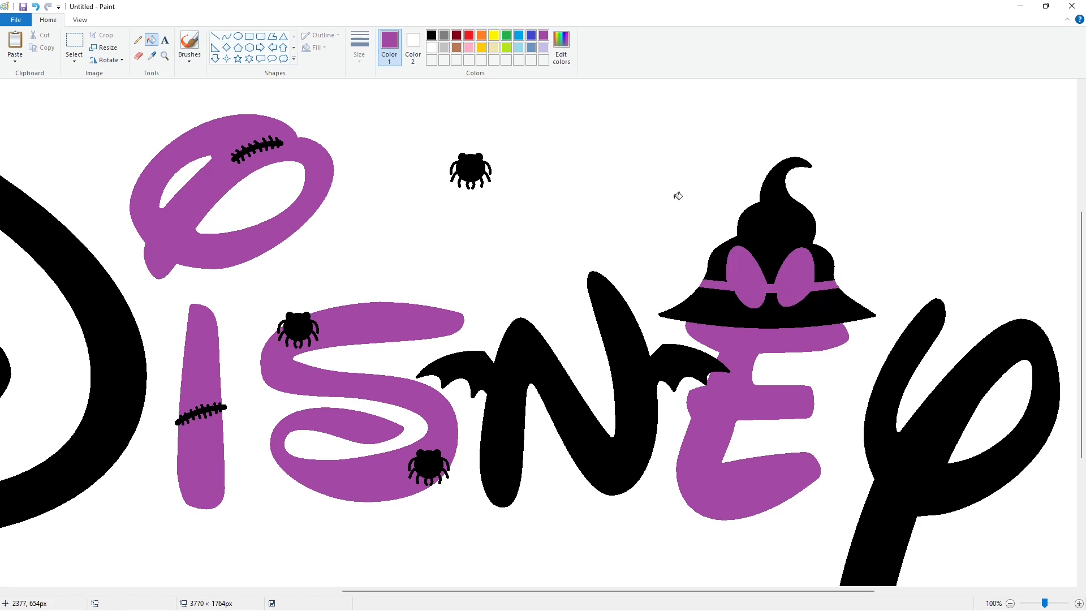
Add small line and curve details to the centre of the bow.
{"action": "left_click", "coordinate": [215, 35]}
{"action": "left_click_drag", "start_coordinate": [718, 282], "coordinate": [732, 273]}
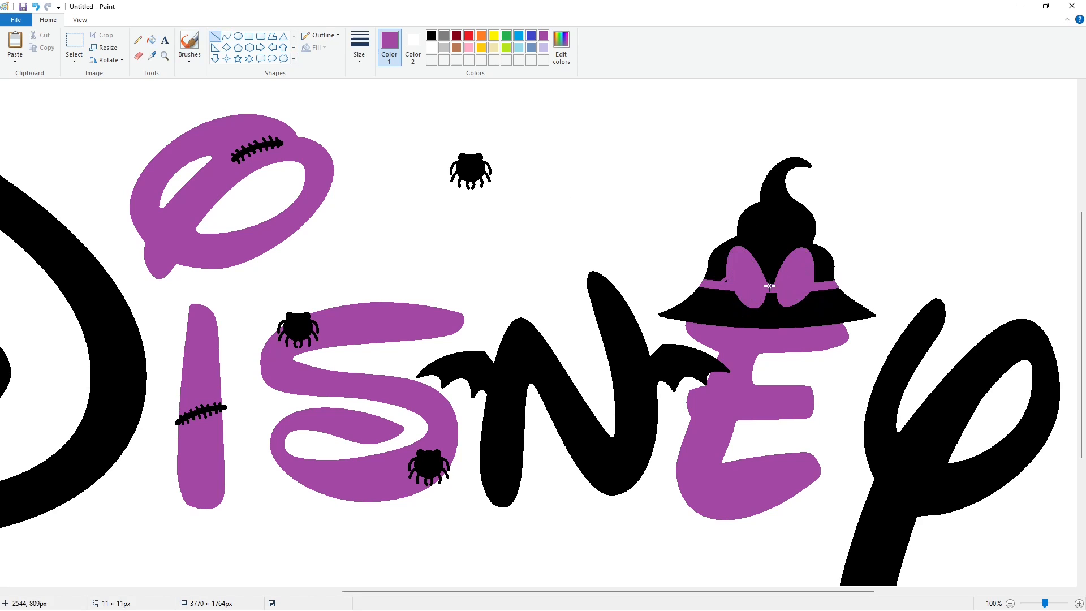
{"action": "left_click", "coordinate": [227, 36]}
{"action": "mouse_move", "coordinate": [765, 295]}
{"action": "left_mouse_down"}
{"action": "mouse_move", "coordinate": [782, 296]}
{"action": "mouse_move", "coordinate": [773, 277]}
{"action": "mouse_move", "coordinate": [727, 285]}
{"action": "mouse_move", "coordinate": [823, 286]}
{"action": "left_mouse_up"}
{"action": "left_click", "coordinate": [215, 37]}
{"action": "mouse_move", "coordinate": [725, 283]}
{"action": "left_mouse_down"}
{"action": "mouse_move", "coordinate": [820, 285]}
{"action": "mouse_move", "coordinate": [782, 281]}
{"action": "left_mouse_up"}
{"action": "left_click", "coordinate": [227, 36]}
Draw a black devil horn outline on the left top of the P.
{"action": "left_click", "coordinate": [215, 36]}
{"action": "left_click_drag", "start_coordinate": [492, 590], "coordinate": [631, 590]}
{"action": "left_click", "coordinate": [227, 36]}
{"action": "left_click", "coordinate": [431, 35]}
{"action": "mouse_move", "coordinate": [720, 329]}
{"action": "left_mouse_down"}
{"action": "mouse_move", "coordinate": [704, 264]}
{"action": "mouse_move", "coordinate": [697, 350]}
{"action": "left_mouse_up"}
{"action": "left_click", "coordinate": [707, 304]}
{"action": "left_click", "coordinate": [707, 304]}
{"action": "left_click", "coordinate": [778, 294]}
{"action": "left_click", "coordinate": [690, 283]}
{"action": "left_click", "coordinate": [687, 319]}
{"action": "left_click", "coordinate": [788, 304]}
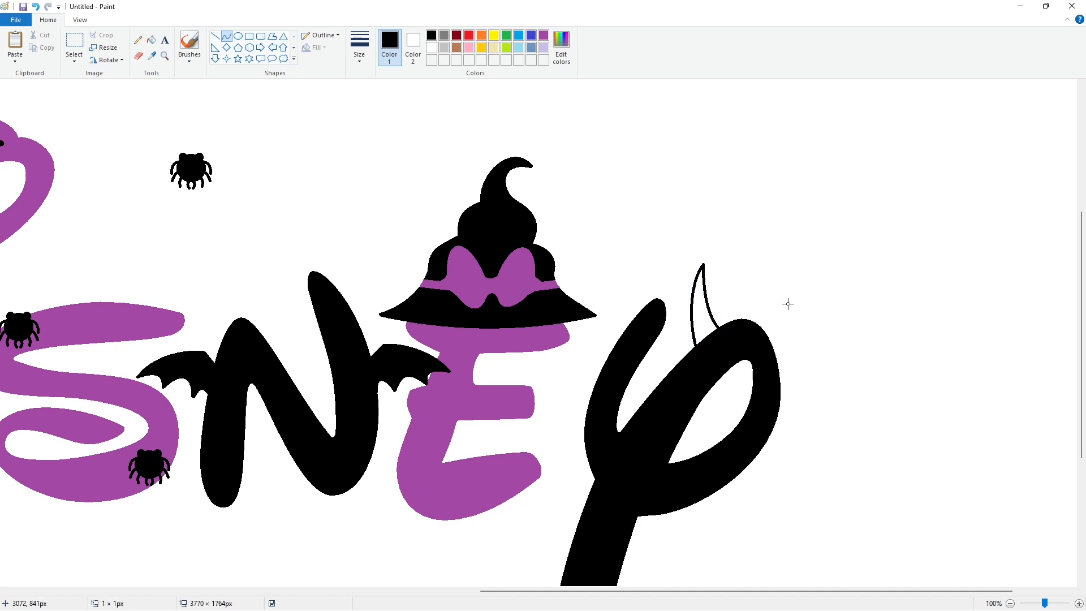
Draw a matching devil horn on the P's right top and fill both horns black.
{"action": "left_click", "coordinate": [795, 331]}
{"action": "mouse_move", "coordinate": [787, 331]}
{"action": "left_mouse_down"}
{"action": "mouse_move", "coordinate": [832, 305]}
{"action": "mouse_move", "coordinate": [778, 366]}
{"action": "left_mouse_up"}
{"action": "left_click", "coordinate": [809, 322]}
{"action": "left_click", "coordinate": [865, 318]}
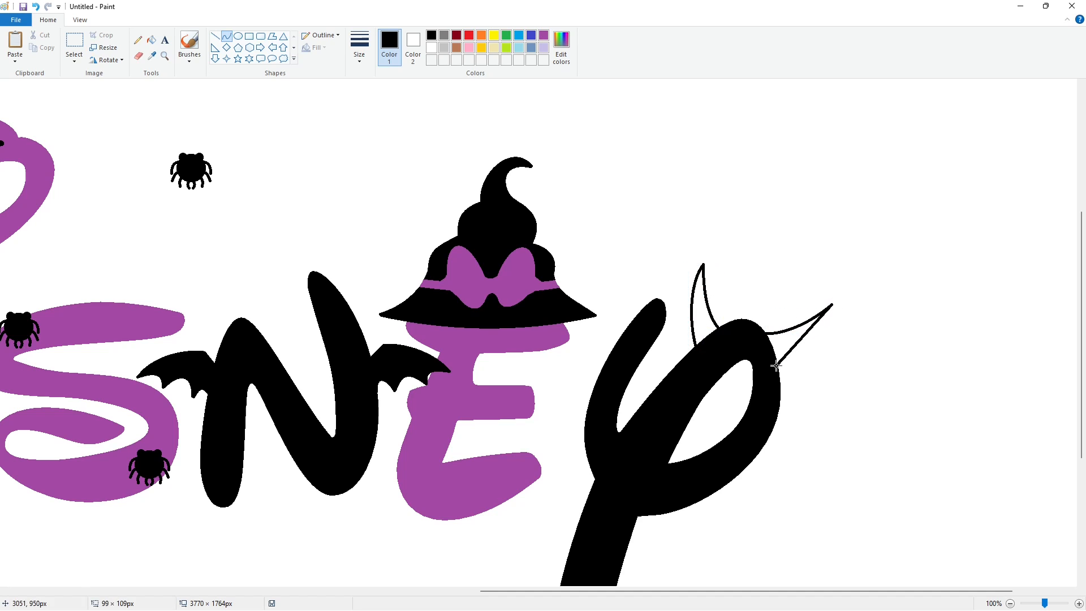
{"action": "left_click", "coordinate": [822, 332]}
{"action": "left_click", "coordinate": [807, 356]}
{"action": "key", "text": "ctrl+z"}
{"action": "left_click_drag", "start_coordinate": [832, 305], "coordinate": [775, 360]}
{"action": "left_click", "coordinate": [819, 334]}
{"action": "left_click", "coordinate": [800, 354]}
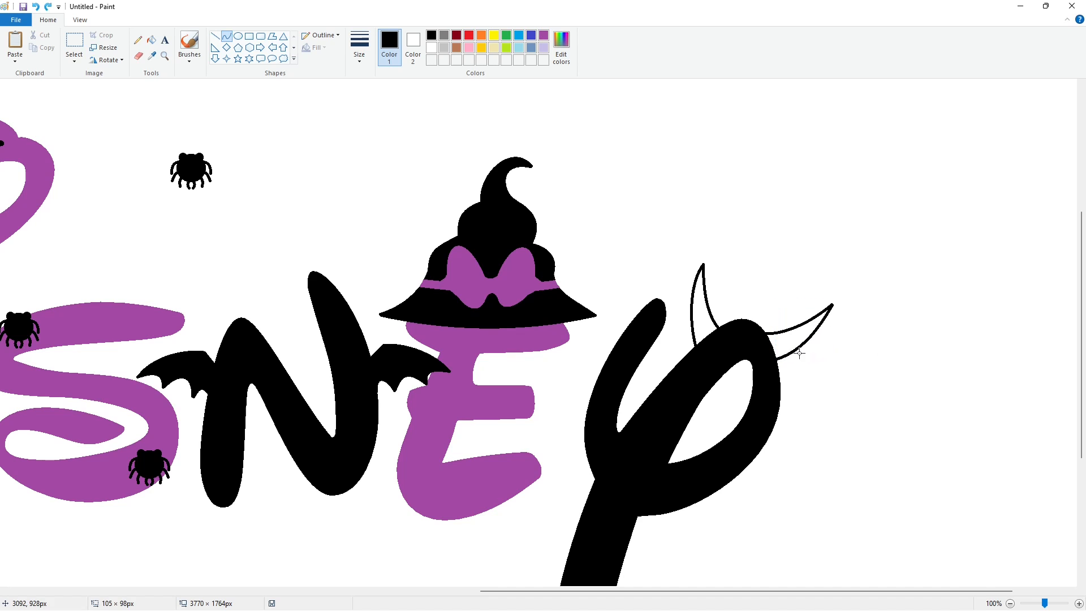
{"action": "left_click", "coordinate": [152, 40]}
{"action": "left_click", "coordinate": [701, 323]}
{"action": "left_click", "coordinate": [795, 343]}
Try to draw a curled devil tail at the bottom end of the P's stem.
{"action": "scroll", "coordinate": [851, 382], "scroll_direction": "down", "scroll_amount": 5}
{"action": "left_click", "coordinate": [226, 35]}
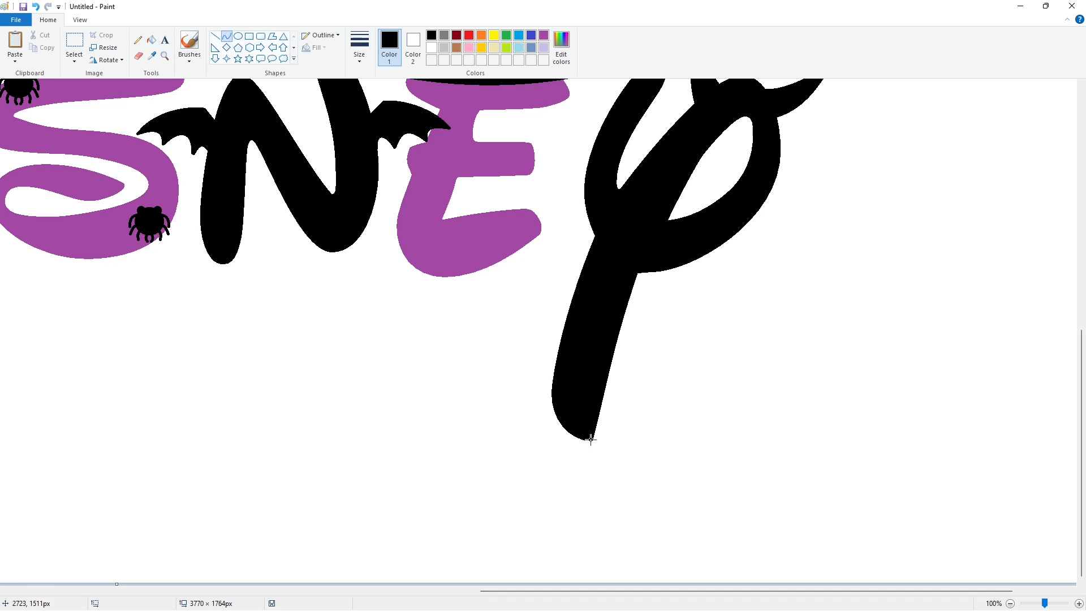
{"action": "mouse_move", "coordinate": [591, 441]}
{"action": "left_mouse_down"}
{"action": "mouse_move", "coordinate": [542, 479]}
{"action": "mouse_move", "coordinate": [546, 491]}
{"action": "left_mouse_up"}
{"action": "left_click_drag", "start_coordinate": [498, 395], "coordinate": [490, 388]}
{"action": "left_click_drag", "start_coordinate": [485, 428], "coordinate": [485, 480]}
{"action": "left_click", "coordinate": [781, 445]}
{"action": "left_click_drag", "start_coordinate": [562, 421], "coordinate": [546, 500]}
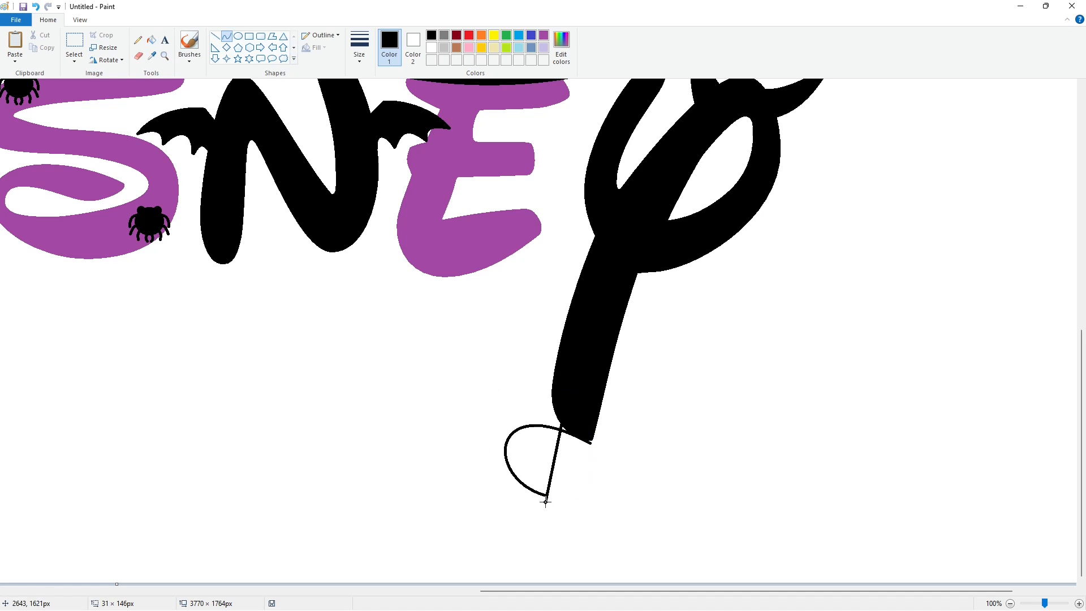
{"action": "left_click_drag", "start_coordinate": [503, 392], "coordinate": [501, 385]}
{"action": "left_click_drag", "start_coordinate": [456, 482], "coordinate": [458, 484]}
{"action": "left_click", "coordinate": [215, 36]}
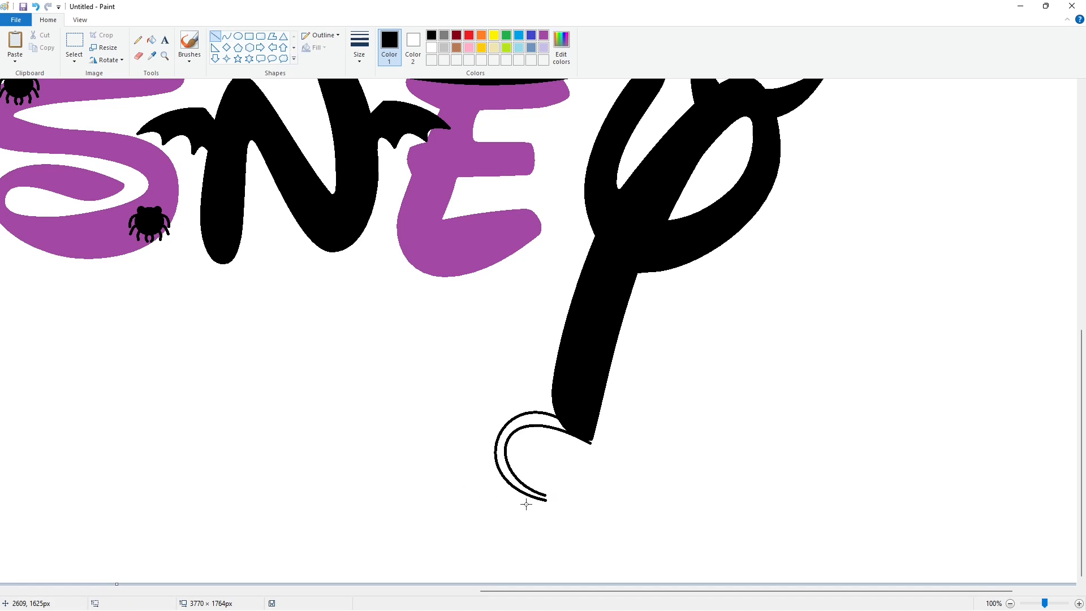
{"action": "left_click", "coordinate": [550, 506]}
{"action": "left_click_drag", "start_coordinate": [545, 508], "coordinate": [546, 489]}
{"action": "left_click", "coordinate": [575, 495]}
{"action": "key", "text": "ctrl+z"}
{"action": "key", "text": "ctrl+z"}
{"action": "key", "text": "ctrl+z"}
{"action": "key", "text": "ctrl+z"}
{"action": "key", "text": "ctrl+z"}
Draw a curled double-line devil tail with an arrow tip at the P's stem end and fill it black.
{"action": "left_click", "coordinate": [226, 37]}
{"action": "left_click_drag", "start_coordinate": [591, 440], "coordinate": [527, 513]}
{"action": "left_click_drag", "start_coordinate": [560, 478], "coordinate": [446, 507]}
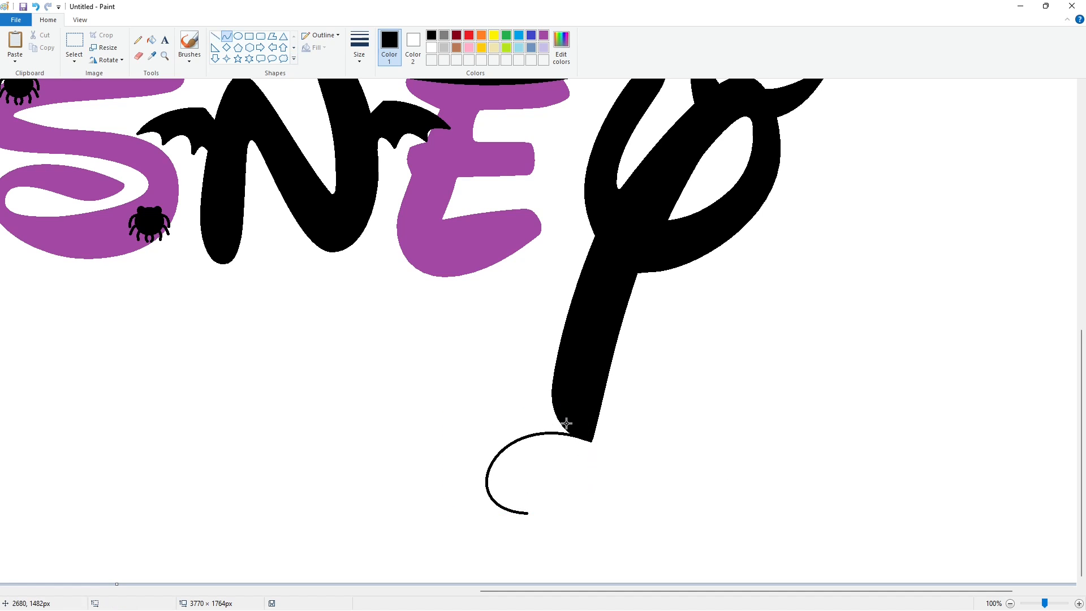
{"action": "mouse_move", "coordinate": [557, 416]}
{"action": "left_mouse_down"}
{"action": "mouse_move", "coordinate": [492, 509]}
{"action": "mouse_move", "coordinate": [529, 519]}
{"action": "left_mouse_up"}
{"action": "mouse_move", "coordinate": [522, 481]}
{"action": "left_mouse_down"}
{"action": "mouse_move", "coordinate": [507, 439]}
{"action": "mouse_move", "coordinate": [470, 399]}
{"action": "left_mouse_up"}
{"action": "left_click_drag", "start_coordinate": [460, 433], "coordinate": [433, 518]}
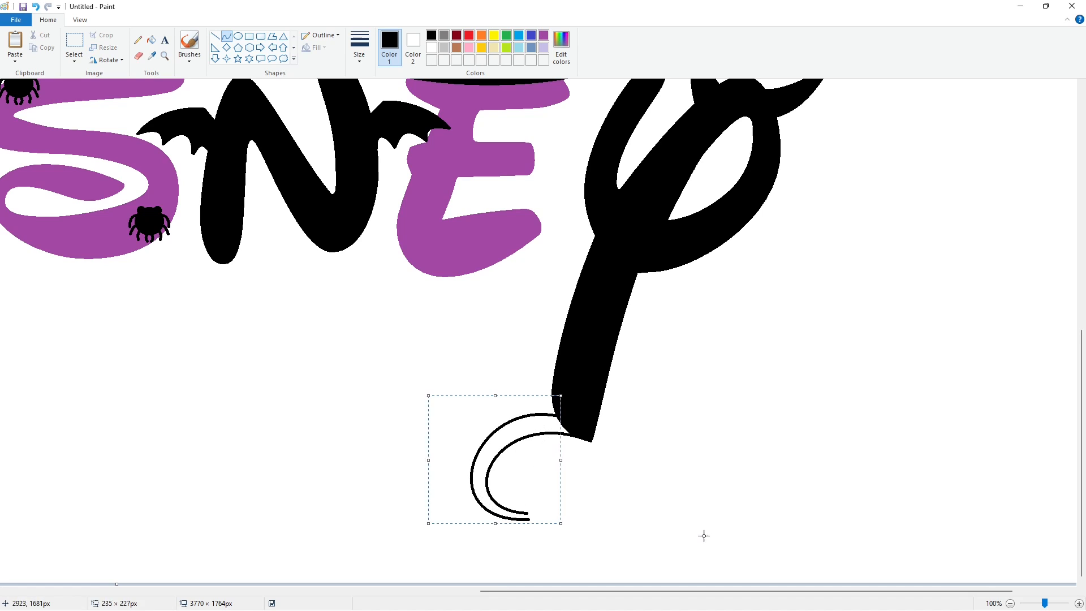
{"action": "left_click", "coordinate": [215, 35]}
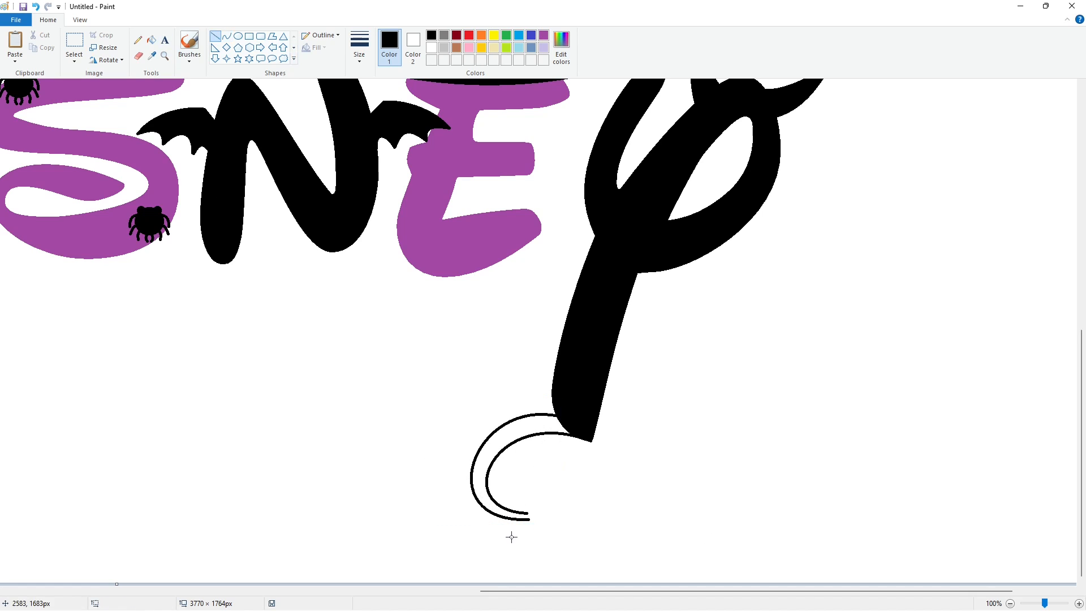
{"action": "left_click", "coordinate": [560, 517]}
{"action": "left_click", "coordinate": [557, 514]}
{"action": "mouse_move", "coordinate": [550, 512]}
{"action": "left_mouse_down"}
{"action": "mouse_move", "coordinate": [527, 505]}
{"action": "mouse_move", "coordinate": [530, 529]}
{"action": "left_mouse_up"}
{"action": "left_click", "coordinate": [602, 518]}
{"action": "left_click", "coordinate": [151, 41]}
{"action": "left_click", "coordinate": [478, 478]}
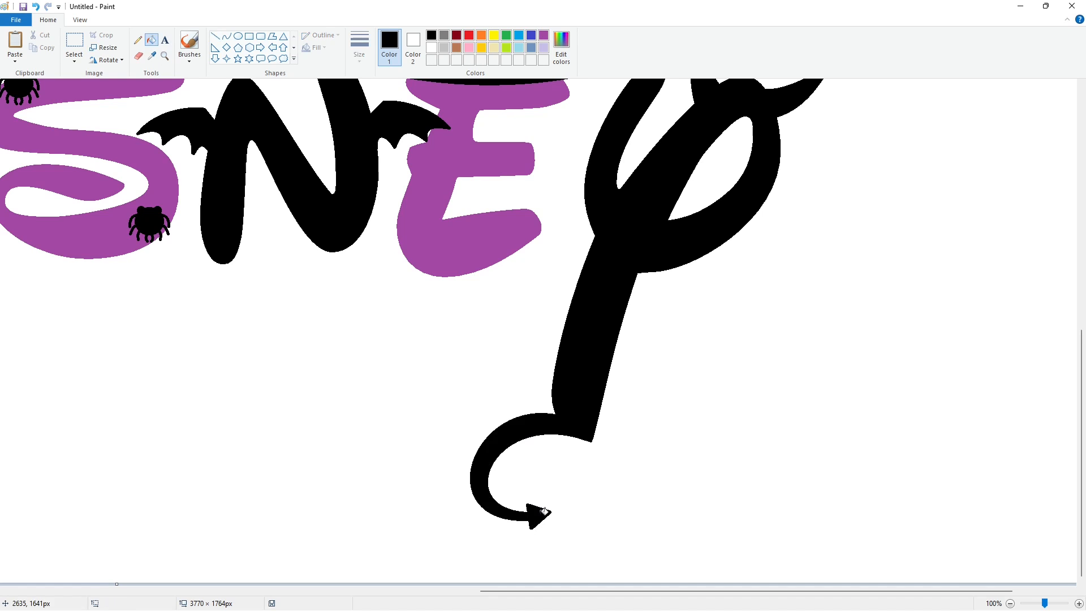
Draw two thin purple horizontal guide lines across the D, one upper and one lower.
{"action": "scroll", "coordinate": [831, 475], "scroll_direction": "up", "scroll_amount": 2}
{"action": "scroll", "coordinate": [999, 580], "scroll_direction": "down", "scroll_amount": 1, "text": "ctrl"}
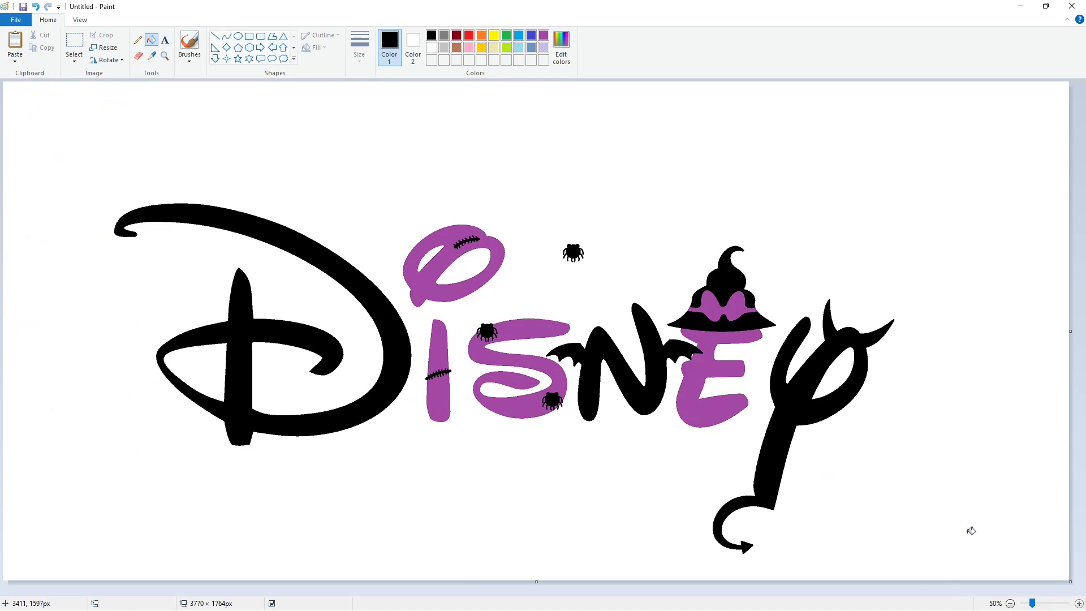
{"action": "left_click", "coordinate": [1079, 604]}
{"action": "scroll", "coordinate": [736, 543], "scroll_direction": "down", "scroll_amount": 4}
{"action": "scroll", "coordinate": [418, 510], "scroll_direction": "right", "scroll_amount": 1}
{"action": "left_click", "coordinate": [215, 36]}
{"action": "left_click", "coordinate": [360, 55]}
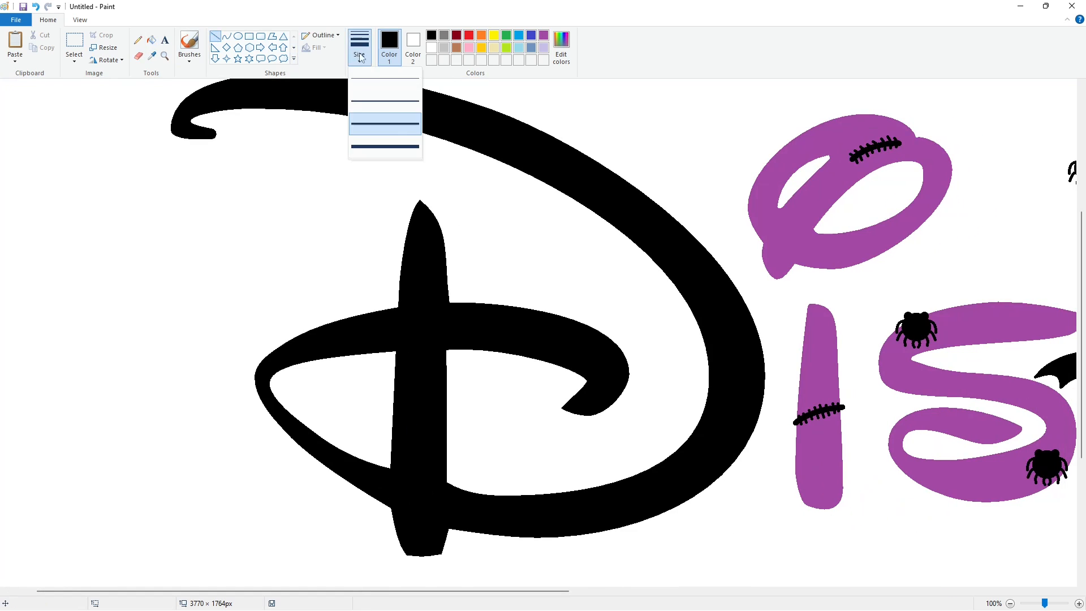
{"action": "left_click", "coordinate": [385, 100]}
{"action": "left_click", "coordinate": [543, 35]}
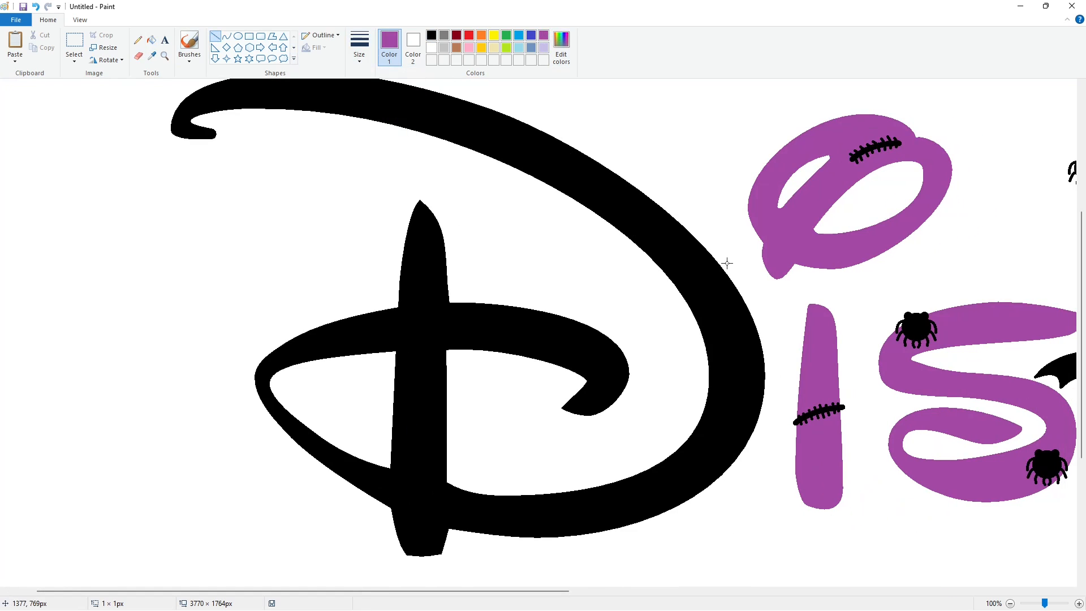
{"action": "left_click_drag", "start_coordinate": [727, 263], "coordinate": [349, 263]}
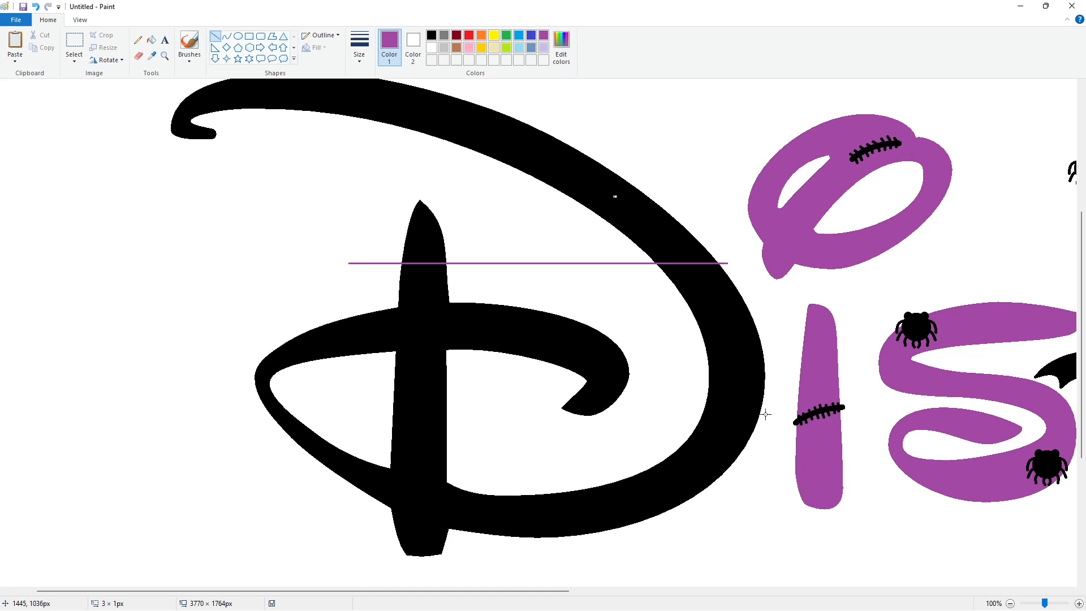
{"action": "left_click_drag", "start_coordinate": [775, 395], "coordinate": [219, 381]}
{"action": "key", "text": "ctrl+z"}
{"action": "left_click_drag", "start_coordinate": [769, 400], "coordinate": [176, 400]}
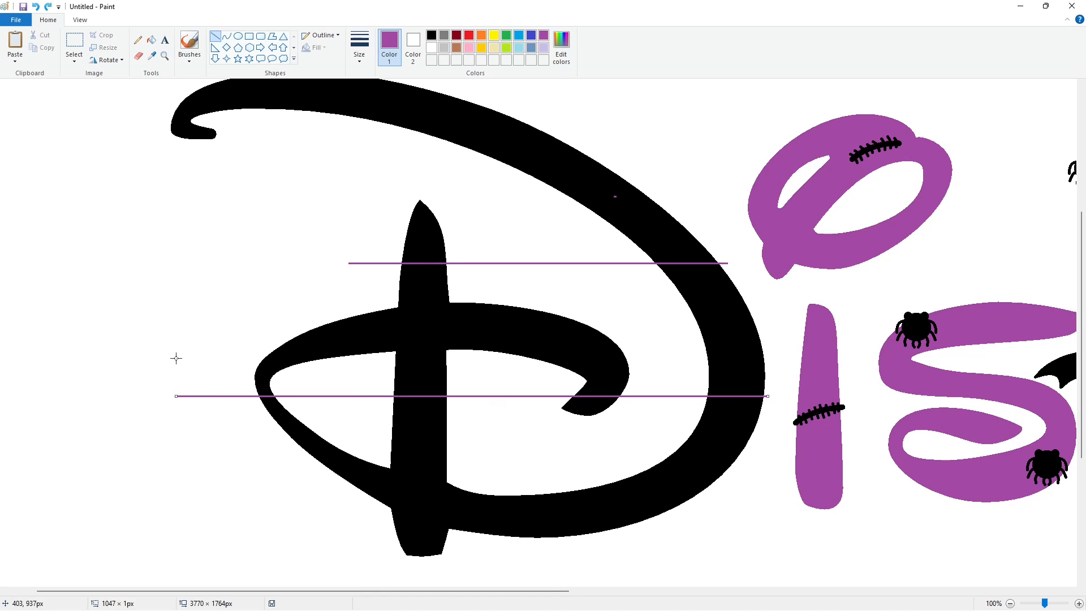
Draw a small bolt from a rounded rectangle and a rectangle above the D and fill it black.
{"action": "left_click", "coordinate": [152, 42]}
{"action": "left_click", "coordinate": [249, 36]}
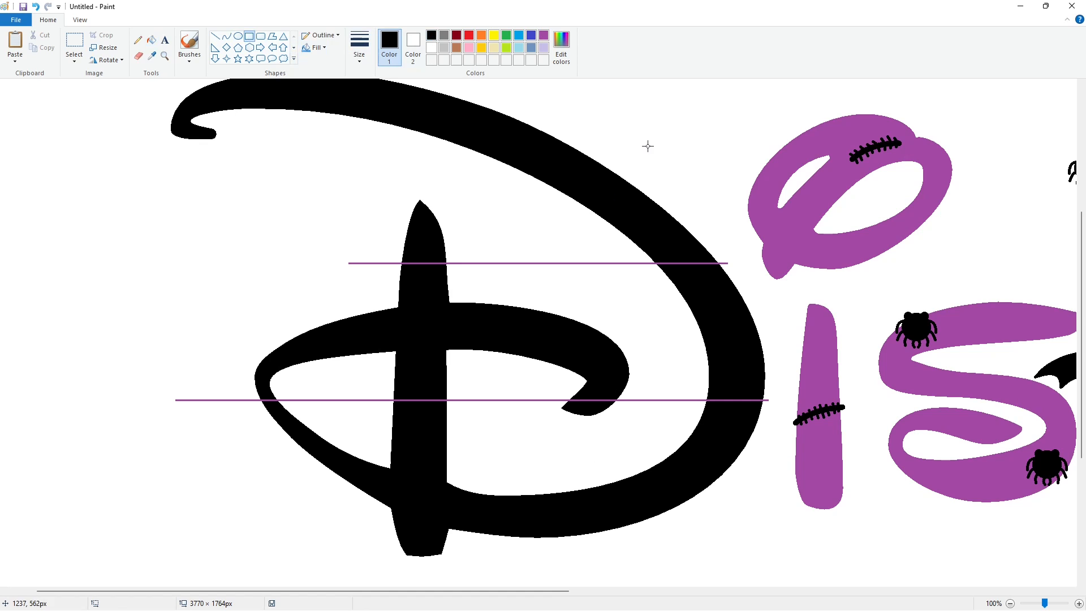
{"action": "mouse_move", "coordinate": [647, 145]}
{"action": "left_mouse_down"}
{"action": "mouse_move", "coordinate": [683, 160]}
{"action": "mouse_move", "coordinate": [653, 169]}
{"action": "left_mouse_up"}
{"action": "left_click", "coordinate": [260, 36]}
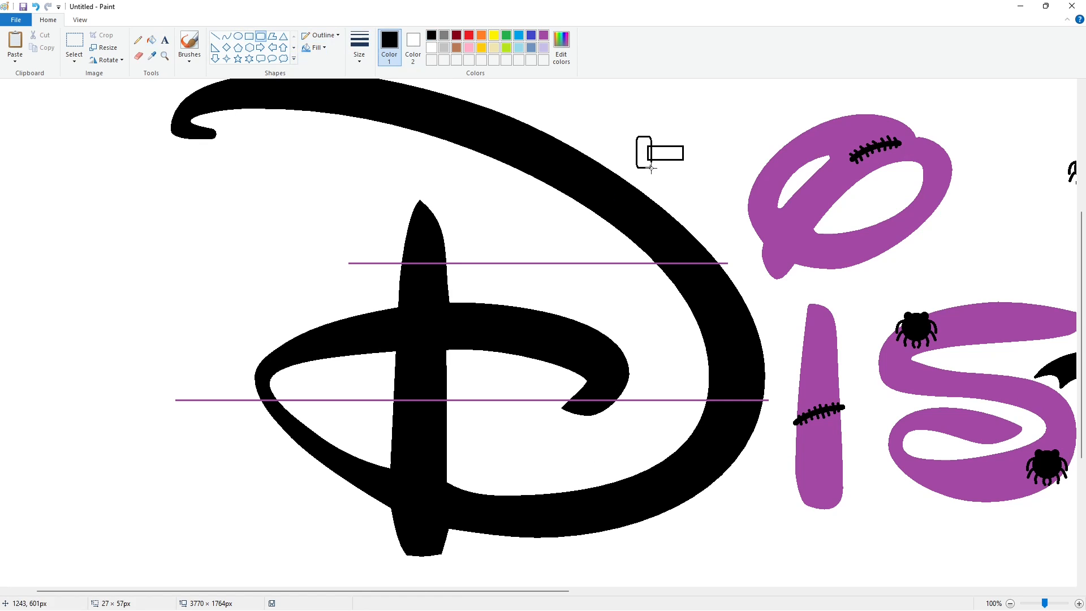
{"action": "left_click", "coordinate": [152, 40]}
{"action": "left_click", "coordinate": [644, 152]}
{"action": "left_click", "coordinate": [668, 153]}
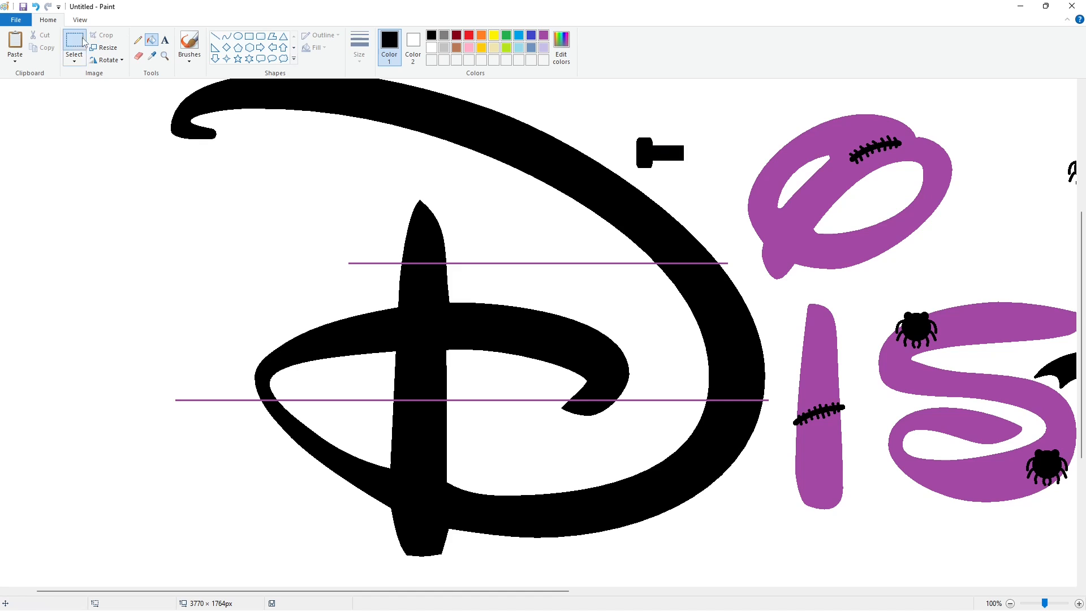
Paste a copy of the O's upper part onto blank canvas left of the D.
{"action": "left_click", "coordinate": [83, 39]}
{"action": "left_click_drag", "start_coordinate": [997, 274], "coordinate": [674, 100]}
{"action": "left_click_drag", "start_coordinate": [1003, 221], "coordinate": [724, 96]}
{"action": "left_click", "coordinate": [138, 338]}
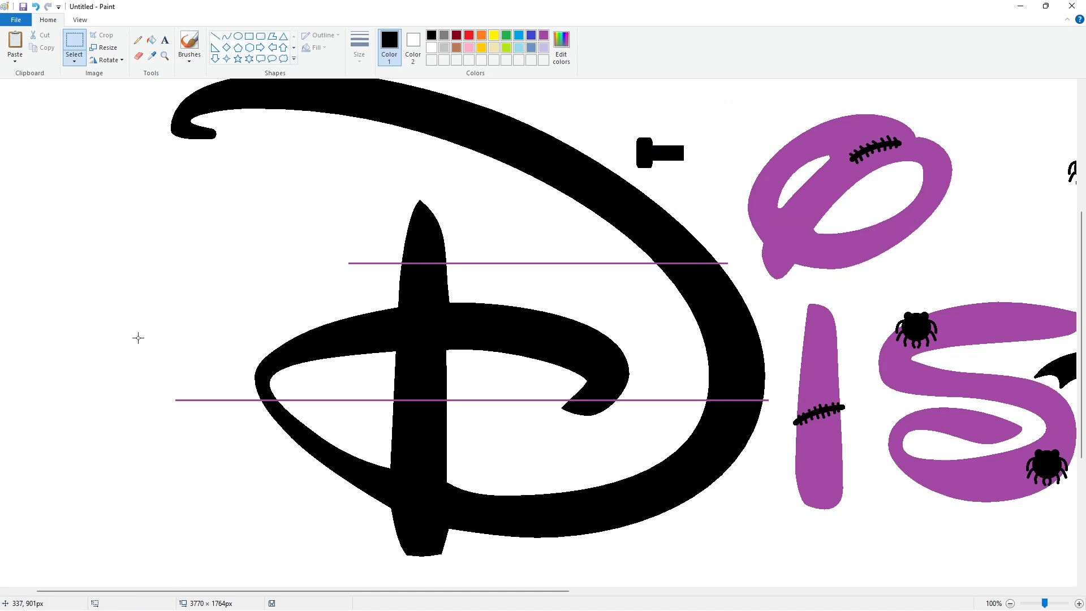
{"action": "key", "text": "ctrl+v"}
{"action": "left_click_drag", "start_coordinate": [170, 136], "coordinate": [161, 255]}
{"action": "left_click", "coordinate": [294, 240]}
Copy the bolt and place a copy against the left side of the purple O.
{"action": "left_click_drag", "start_coordinate": [631, 123], "coordinate": [710, 175]}
{"action": "key", "text": "ctrl+c"}
{"action": "key", "text": "ctrl+v"}
{"action": "left_click_drag", "start_coordinate": [52, 117], "coordinate": [756, 193]}
Paste another bolt, flip it horizontally and place it against the O's right side.
{"action": "key", "text": "ctrl+v"}
{"action": "left_click", "coordinate": [107, 60]}
{"action": "left_click", "coordinate": [123, 125]}
{"action": "left_click_drag", "start_coordinate": [47, 111], "coordinate": [779, 191]}
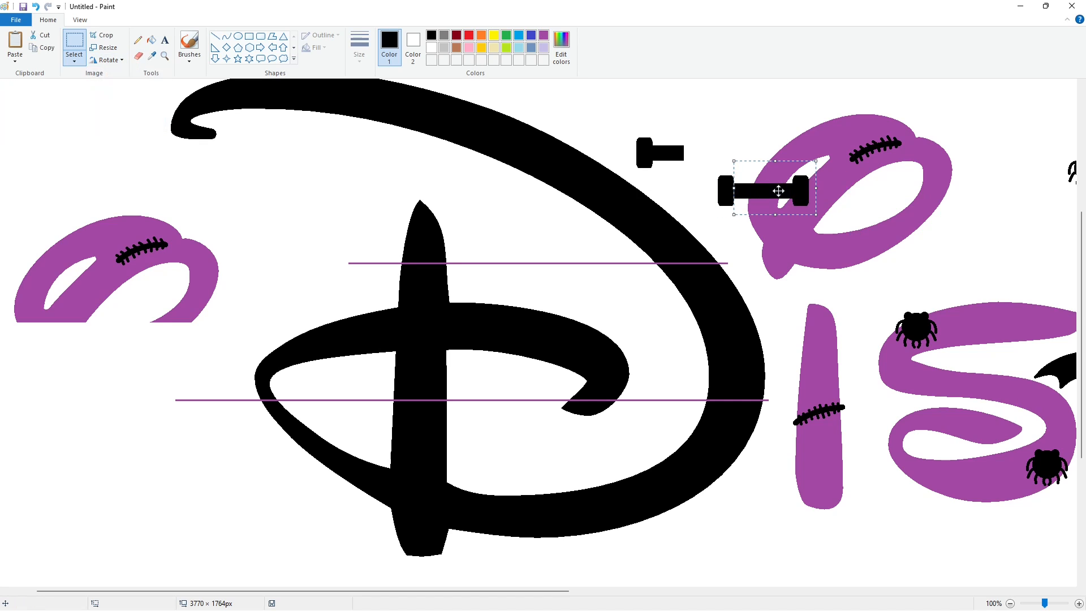
{"action": "key", "text": "Right"}
{"action": "key", "text": "Right"}
{"action": "key", "text": "Right"}
{"action": "key", "text": "Right"}
{"action": "key", "text": "Right"}
{"action": "key", "text": "Right"}
{"action": "key", "text": "Right"}
{"action": "key", "text": "Right"}
{"action": "key", "text": "Right"}
{"action": "key", "text": "Right"}
{"action": "key", "text": "Right"}
{"action": "key", "text": "Right"}
{"action": "key", "text": "Right"}
{"action": "key", "text": "Right"}
{"action": "key", "text": "Right"}
{"action": "key", "text": "Right"}
{"action": "key", "text": "Right"}
{"action": "key", "text": "Right"}
{"action": "key", "text": "Right"}
{"action": "key", "text": "Right"}
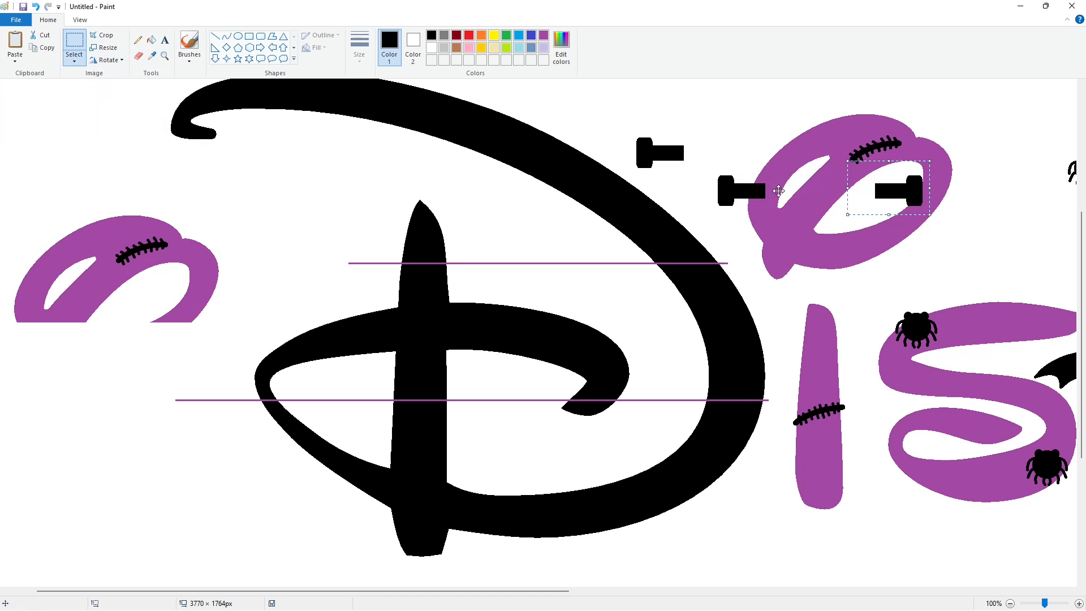
{"action": "key", "text": "Right"}
{"action": "key", "text": "Right"}
{"action": "key", "text": "Right"}
{"action": "key", "text": "Right"}
{"action": "key", "text": "Right"}
{"action": "key", "text": "Right"}
{"action": "key", "text": "Right"}
{"action": "key", "text": "Right"}
{"action": "key", "text": "Right"}
Copy the loose O piece and overlay it on the O so the bolts appear behind it.
{"action": "left_click_drag", "start_coordinate": [230, 350], "coordinate": [3, 164]}
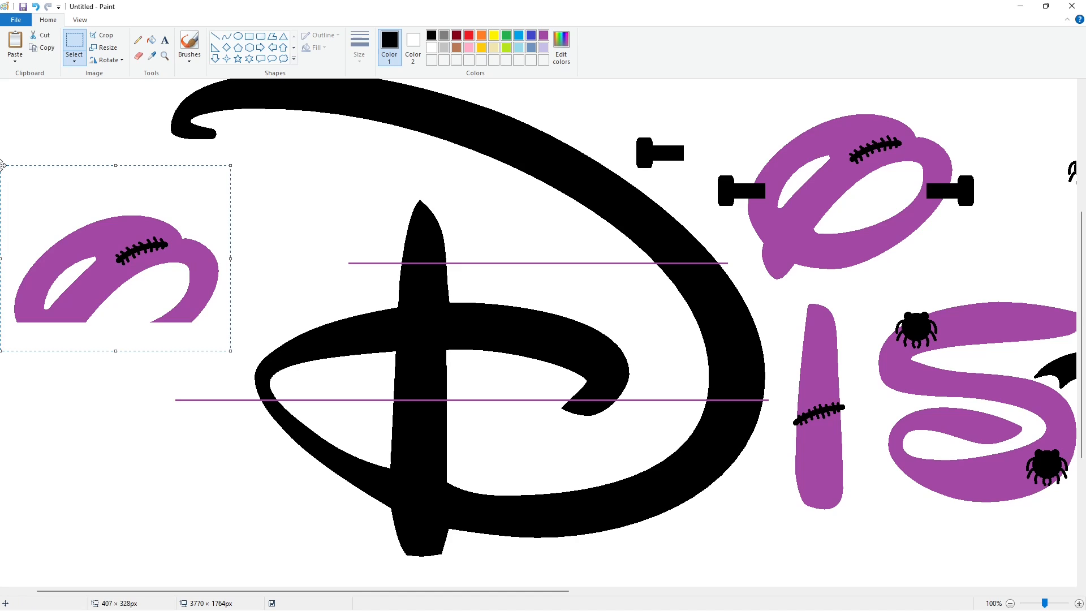
{"action": "key", "text": "ctrl+c"}
{"action": "key", "text": "ctrl+v"}
{"action": "left_click_drag", "start_coordinate": [87, 192], "coordinate": [790, 176]}
{"action": "key", "text": "Right"}
{"action": "key", "text": "Right"}
{"action": "key", "text": "Right"}
{"action": "key", "text": "Right"}
{"action": "key", "text": "Right"}
{"action": "key", "text": "Right"}
{"action": "key", "text": "Right"}
{"action": "key", "text": "Right"}
{"action": "key", "text": "Right"}
{"action": "key", "text": "Right"}
{"action": "key", "text": "Right"}
{"action": "key", "text": "Right"}
{"action": "key", "text": "Right"}
{"action": "key", "text": "Right"}
{"action": "key", "text": "Right"}
{"action": "key", "text": "Right"}
{"action": "key", "text": "Right"}
{"action": "key", "text": "Right"}
{"action": "key", "text": "Right"}
{"action": "key", "text": "Right"}
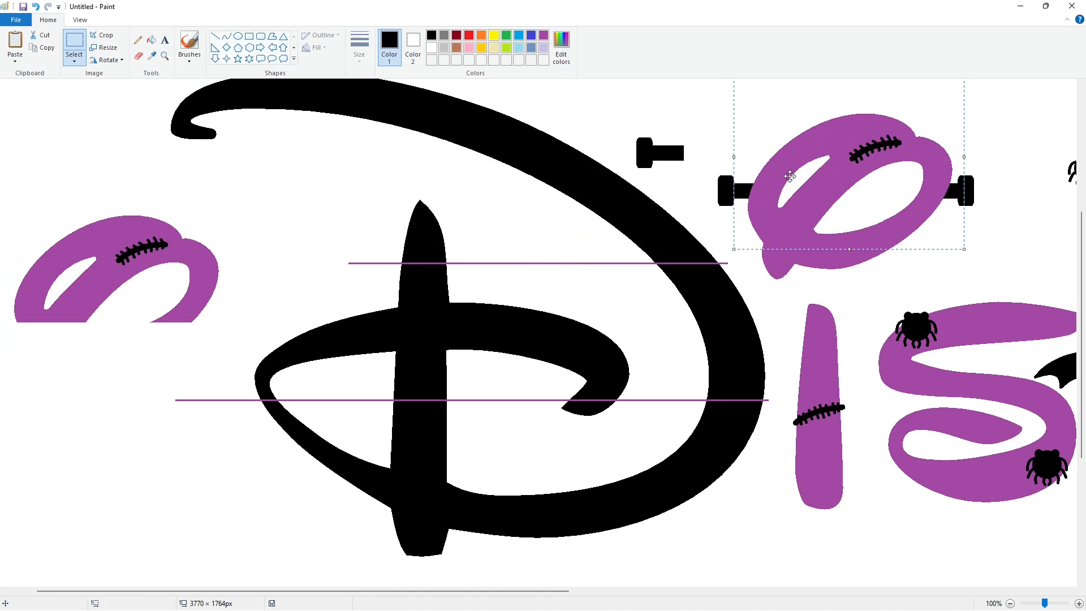
{"action": "left_click", "coordinate": [456, 195]}
Fill two spots on the loose O piece's stitch with white.
{"action": "left_click", "coordinate": [152, 40]}
{"action": "left_click", "coordinate": [432, 48]}
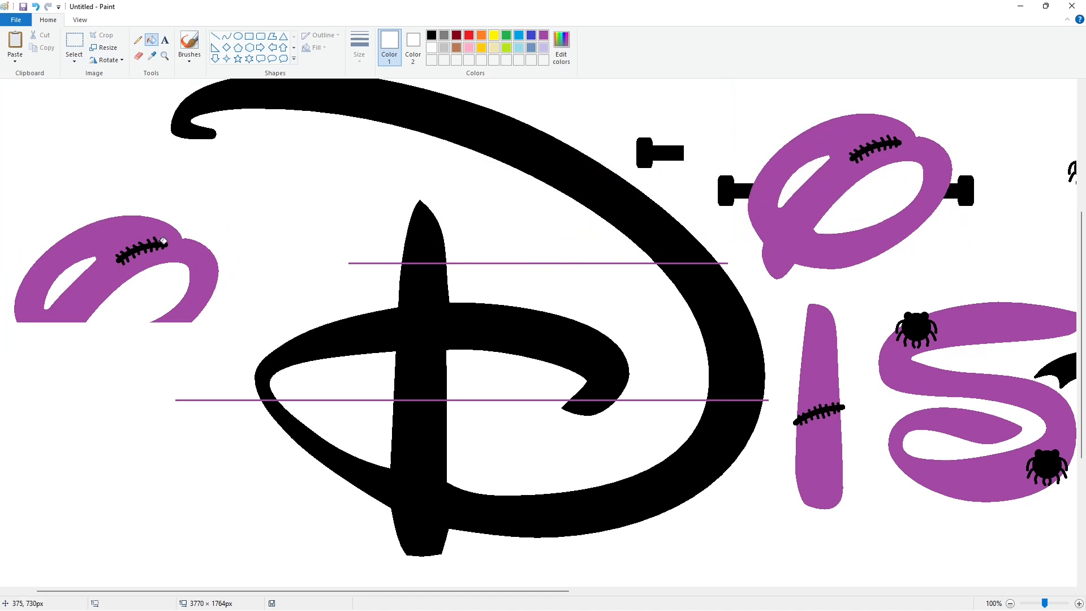
{"action": "left_click", "coordinate": [174, 249]}
{"action": "left_click", "coordinate": [162, 246]}
Draw short white line segments where the two purple guide lines cross the D's outline.
{"action": "left_click", "coordinate": [215, 36]}
{"action": "left_click", "coordinate": [359, 49]}
{"action": "left_click", "coordinate": [374, 128]}
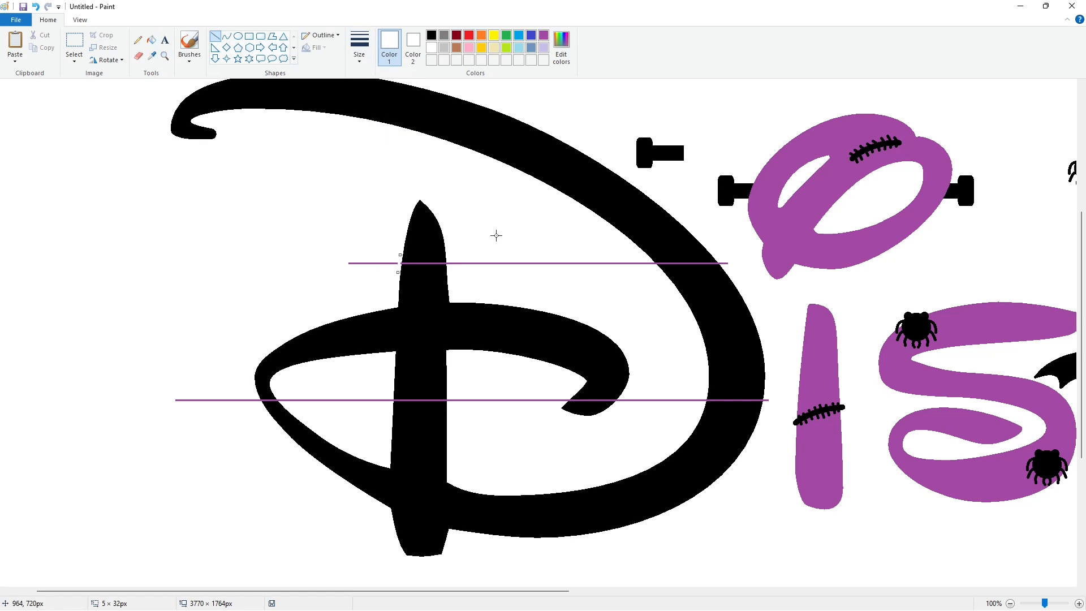
{"action": "left_click_drag", "start_coordinate": [717, 259], "coordinate": [725, 267]}
{"action": "left_click", "coordinate": [771, 270]}
{"action": "left_click_drag", "start_coordinate": [283, 404], "coordinate": [275, 396]}
{"action": "left_click_drag", "start_coordinate": [393, 391], "coordinate": [392, 389]}
{"action": "left_click_drag", "start_coordinate": [449, 409], "coordinate": [449, 397]}
{"action": "left_click", "coordinate": [517, 397]}
{"action": "left_click_drag", "start_coordinate": [572, 398], "coordinate": [616, 403]}
{"action": "left_click_drag", "start_coordinate": [707, 397], "coordinate": [703, 406]}
{"action": "left_click_drag", "start_coordinate": [766, 395], "coordinate": [766, 407]}
Fill the guide-line segments outside the D with white to erase them.
{"action": "left_click", "coordinate": [152, 40]}
{"action": "left_click", "coordinate": [397, 264]}
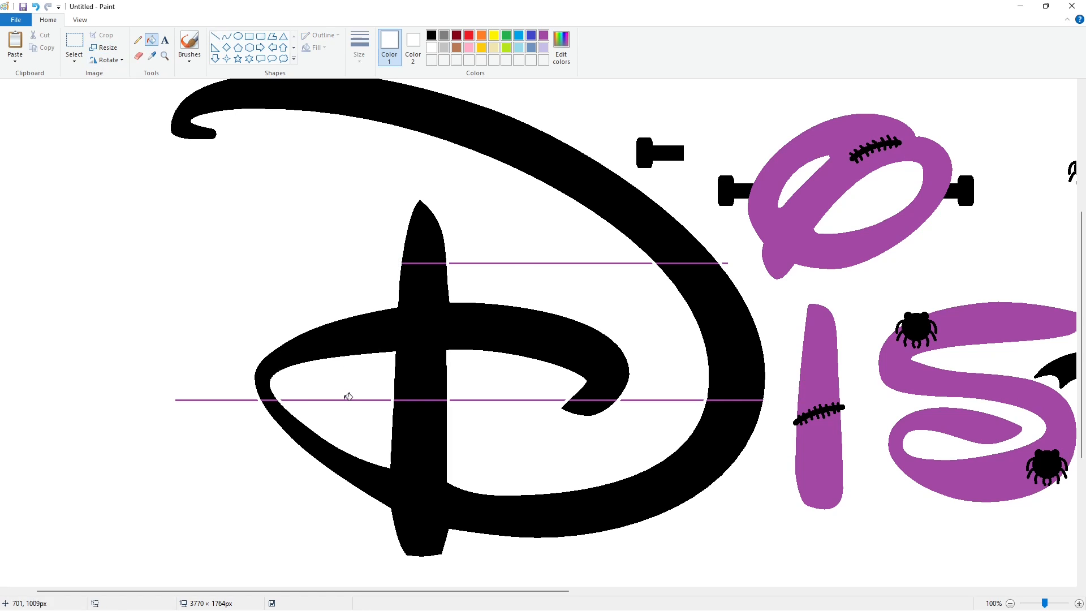
{"action": "left_click", "coordinate": [348, 400]}
{"action": "left_click", "coordinate": [253, 400]}
{"action": "left_click", "coordinate": [561, 400]}
{"action": "left_click", "coordinate": [648, 400]}
{"action": "left_click", "coordinate": [641, 263]}
{"action": "left_click", "coordinate": [725, 263]}
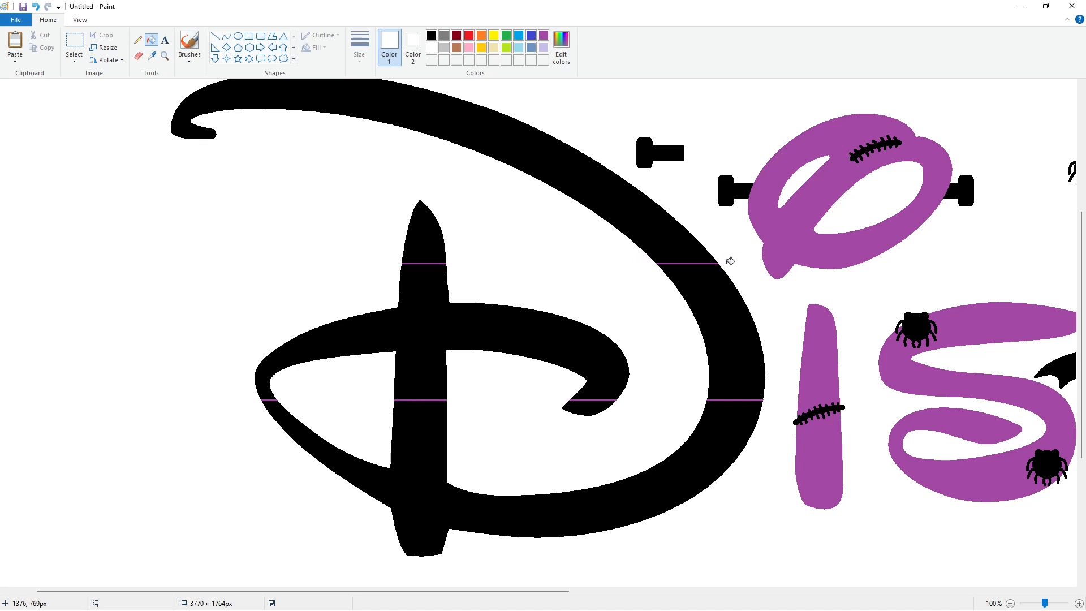
Fill the D's middle band between the guide lines with purple.
{"action": "left_click", "coordinate": [544, 35]}
{"action": "left_click", "coordinate": [405, 347]}
{"action": "left_click", "coordinate": [742, 351]}
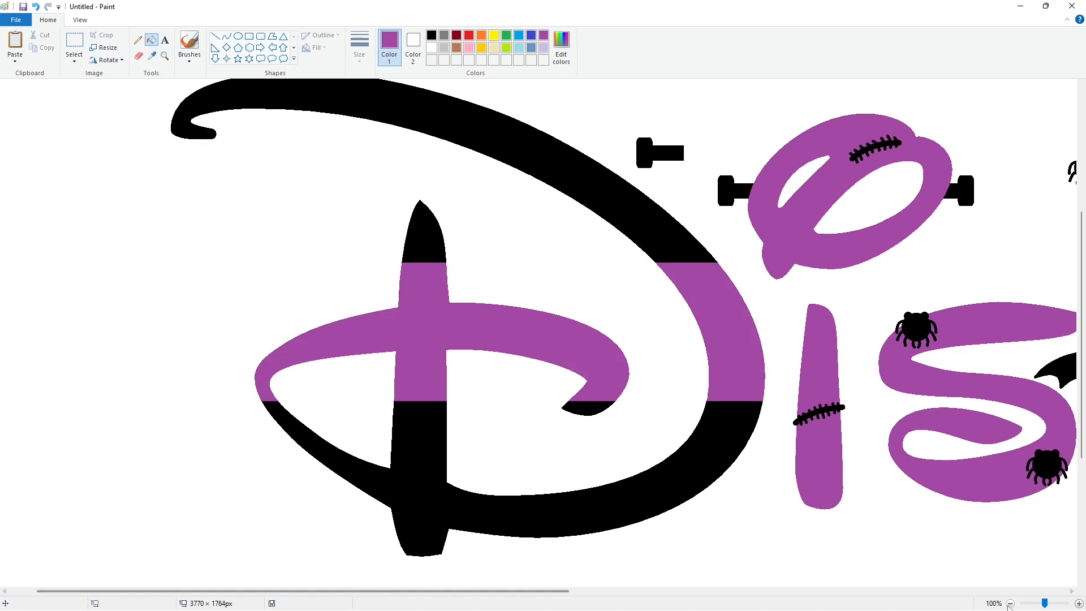
{"action": "scroll", "coordinate": [843, 448], "scroll_direction": "down", "scroll_amount": 1, "text": "ctrl"}
{"action": "left_click", "coordinate": [74, 41]}
{"action": "left_click_drag", "start_coordinate": [49, 128], "coordinate": [948, 582]}
{"action": "key", "text": "Escape"}
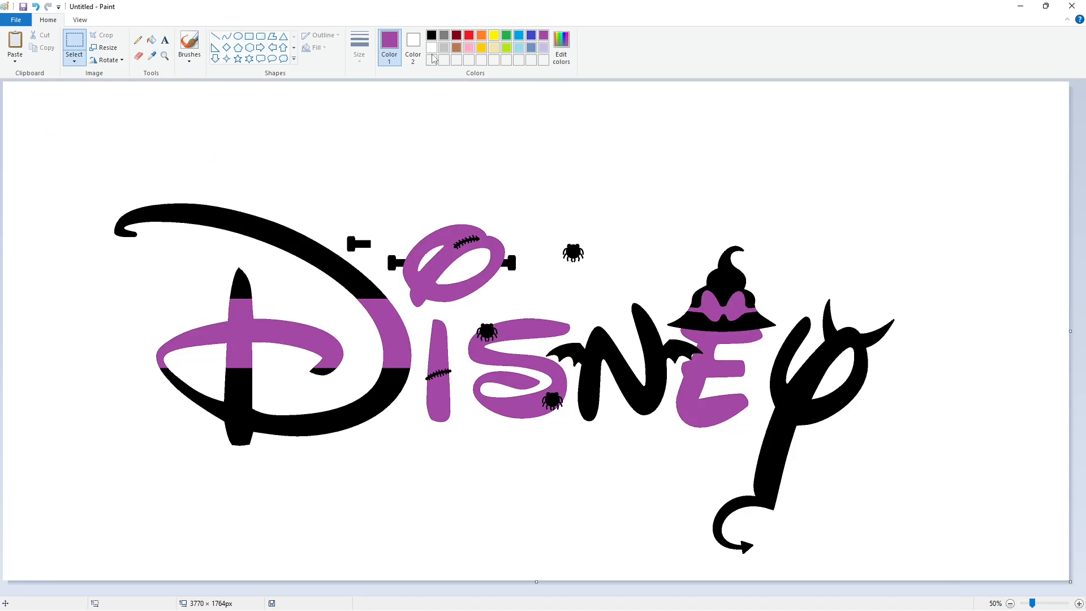
{"action": "left_click", "coordinate": [432, 35]}
{"action": "left_click", "coordinate": [152, 40]}
{"action": "left_click", "coordinate": [475, 155]}
{"action": "left_click", "coordinate": [544, 35]}
{"action": "left_click", "coordinate": [475, 155]}
{"action": "left_click", "coordinate": [432, 35]}
{"action": "left_click", "coordinate": [475, 155]}
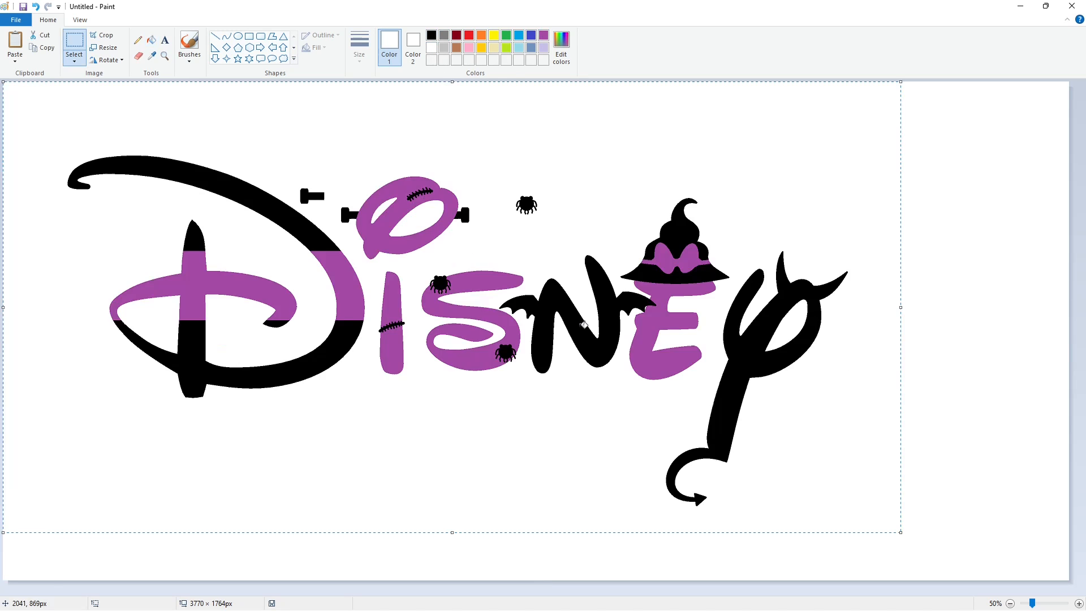
{"action": "left_click_drag", "start_coordinate": [584, 324], "coordinate": [652, 354]}
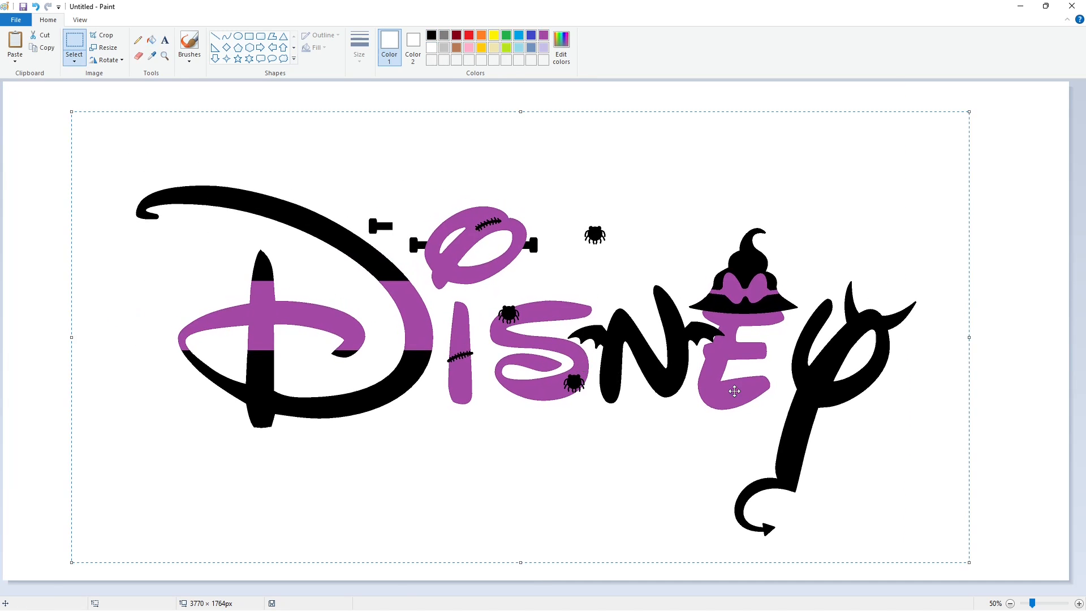
Fill the loose spider above the S and the stray bolt left of the O with white to remove them.
{"action": "left_click", "coordinate": [151, 40]}
{"action": "left_click", "coordinate": [595, 235]}
{"action": "left_click", "coordinate": [381, 226]}
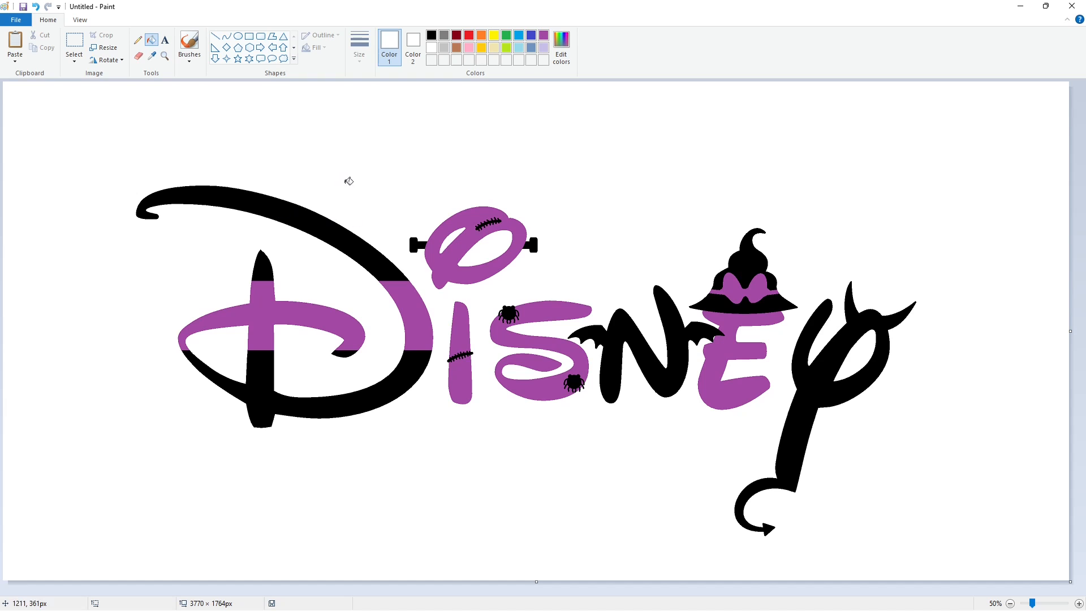
Add a lime green custom colour (Red 158, Green 203, Blue 22) to the palette.
{"action": "left_click", "coordinate": [507, 48]}
{"action": "left_click", "coordinate": [561, 46]}
{"action": "left_click", "coordinate": [439, 389]}
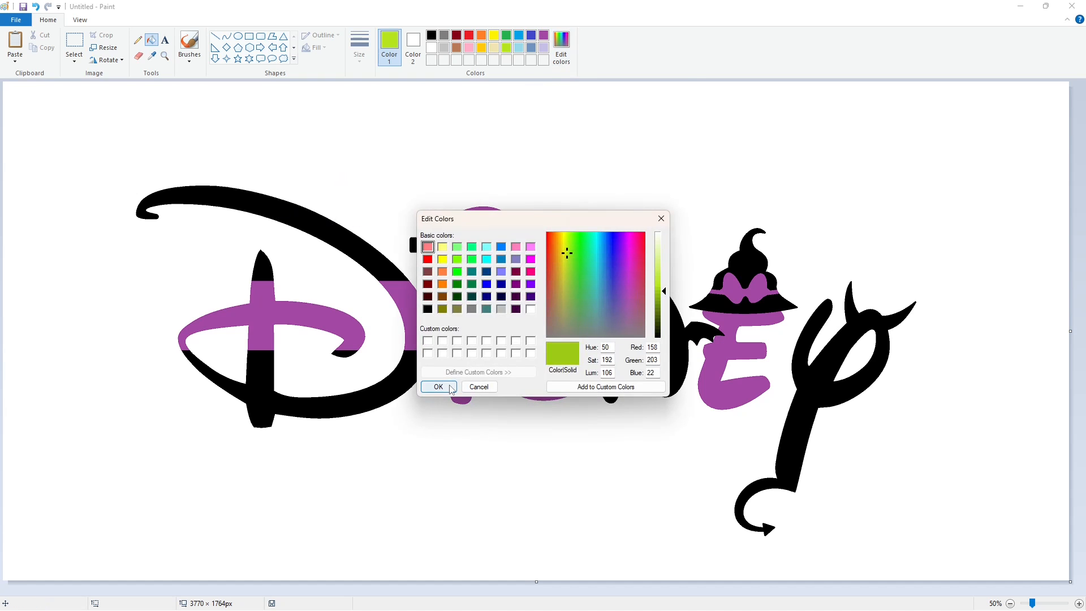
Add a violet custom colour (Red 124, Green 77, Blue 223) to the palette.
{"action": "left_click", "coordinate": [531, 35]}
{"action": "left_click", "coordinate": [561, 45]}
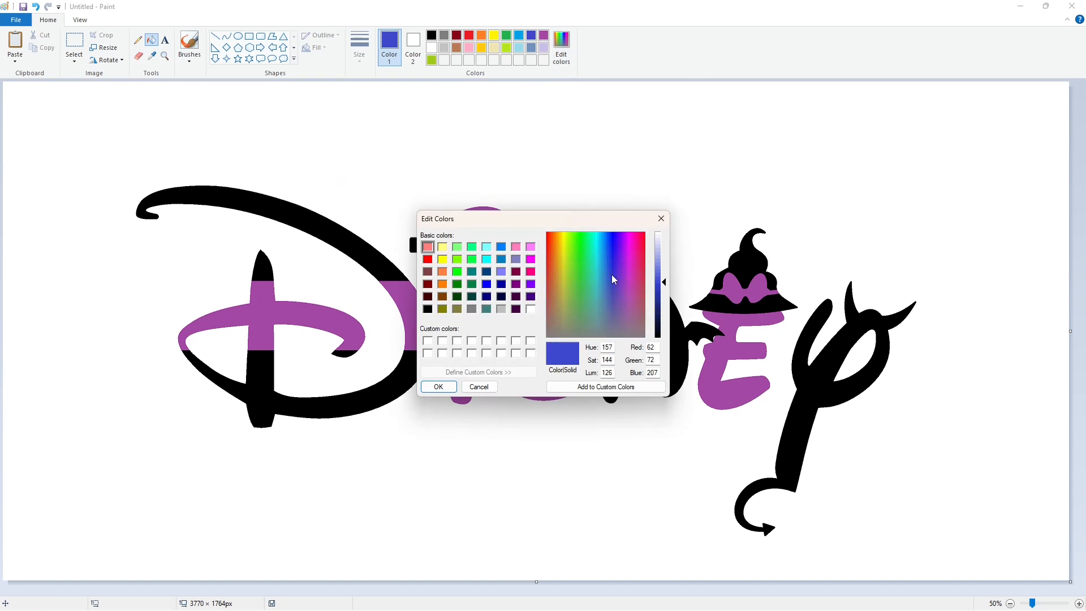
{"action": "left_click_drag", "start_coordinate": [612, 273], "coordinate": [618, 265]}
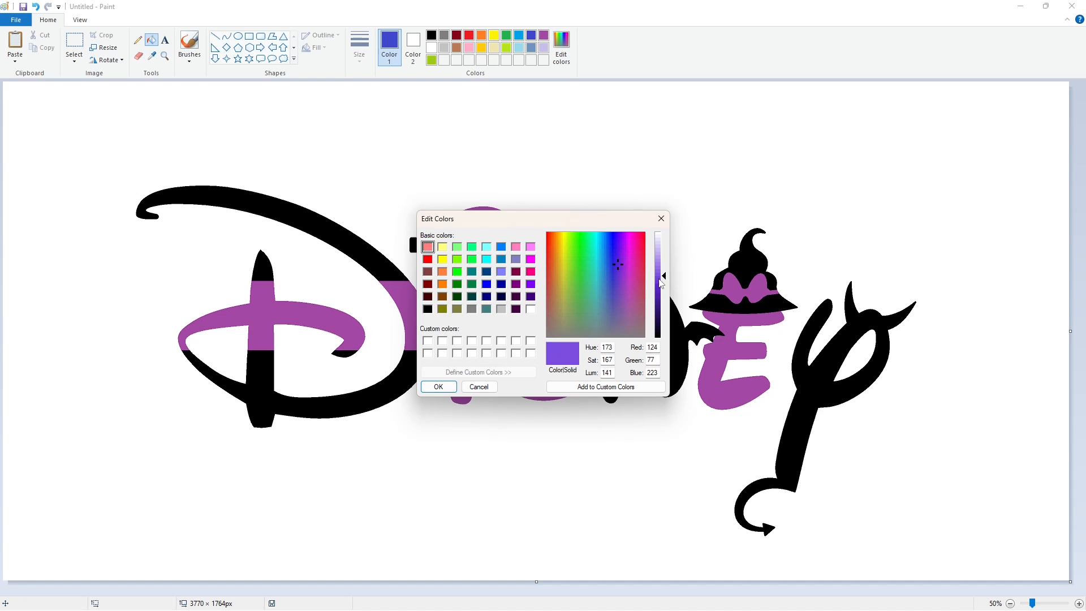
{"action": "left_click", "coordinate": [439, 387]}
Fill the D's middle band with yellow.
{"action": "left_click", "coordinate": [481, 48]}
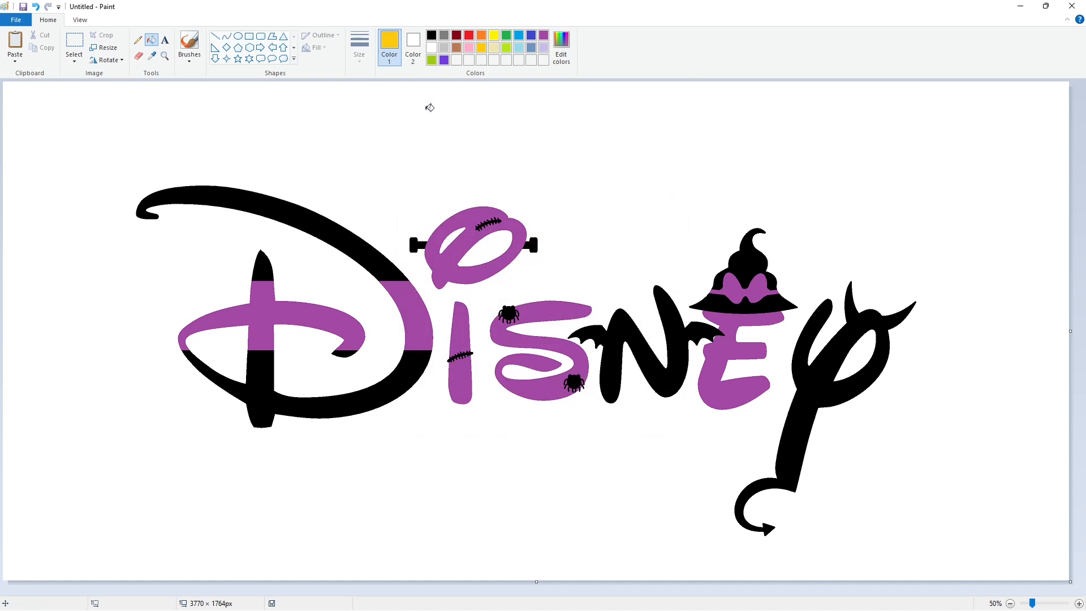
{"action": "left_click", "coordinate": [301, 307]}
{"action": "left_click", "coordinate": [419, 305]}
Fill the D's upper and lower sections and the S with orange.
{"action": "left_click", "coordinate": [482, 35]}
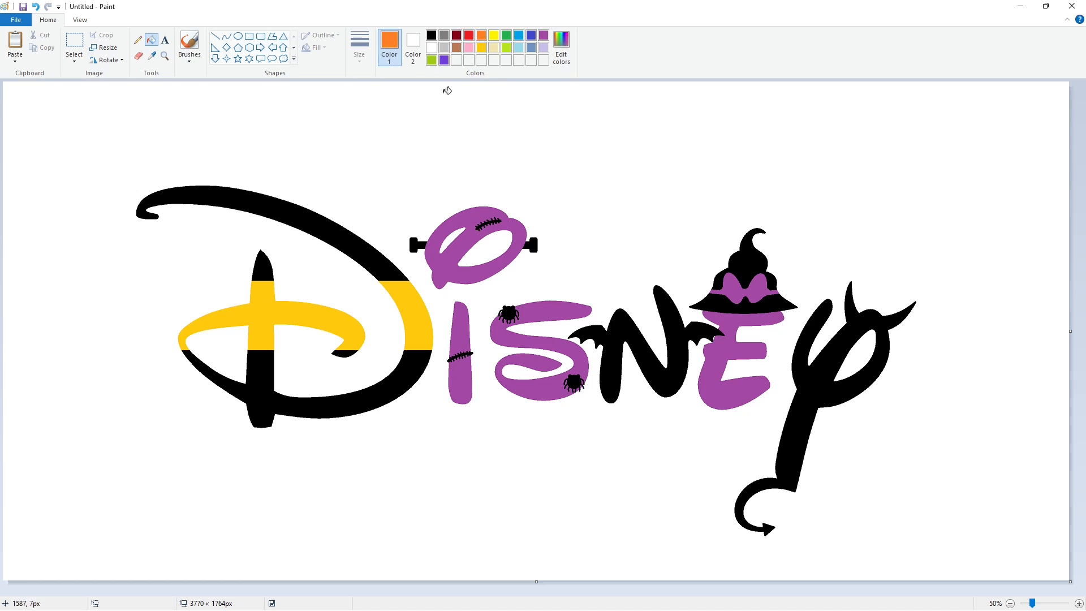
{"action": "left_click", "coordinate": [342, 227]}
{"action": "left_click", "coordinate": [270, 267]}
{"action": "left_click", "coordinate": [269, 376]}
{"action": "left_click", "coordinate": [348, 349]}
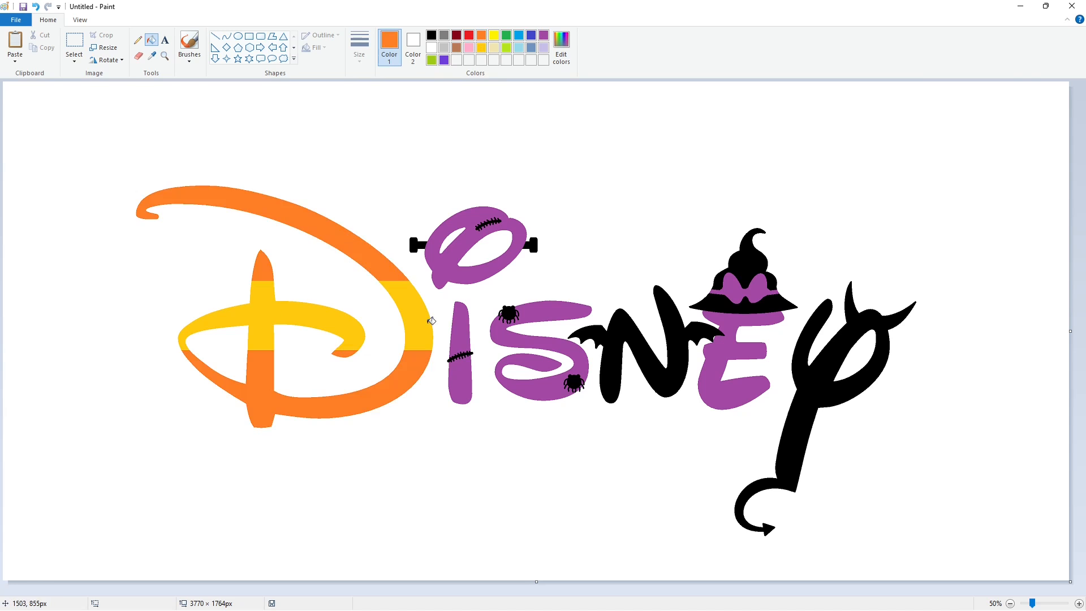
{"action": "left_click", "coordinate": [527, 340]}
Fill the witch hat's bow with orange.
{"action": "left_click", "coordinate": [1080, 603]}
{"action": "scroll", "coordinate": [560, 563], "scroll_direction": "down", "scroll_amount": 5}
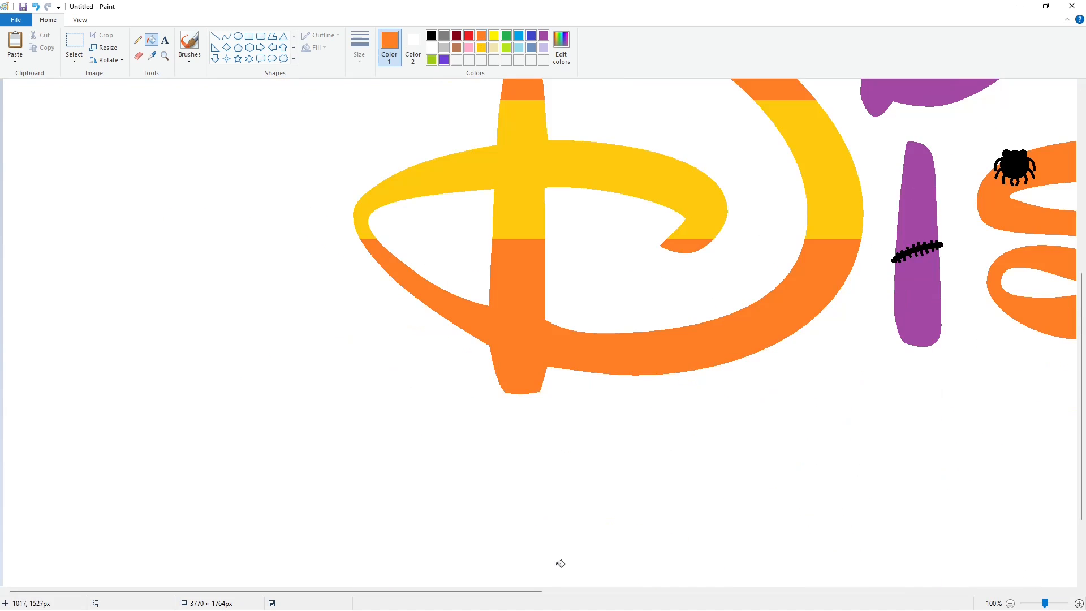
{"action": "left_click_drag", "start_coordinate": [493, 592], "coordinate": [684, 592]}
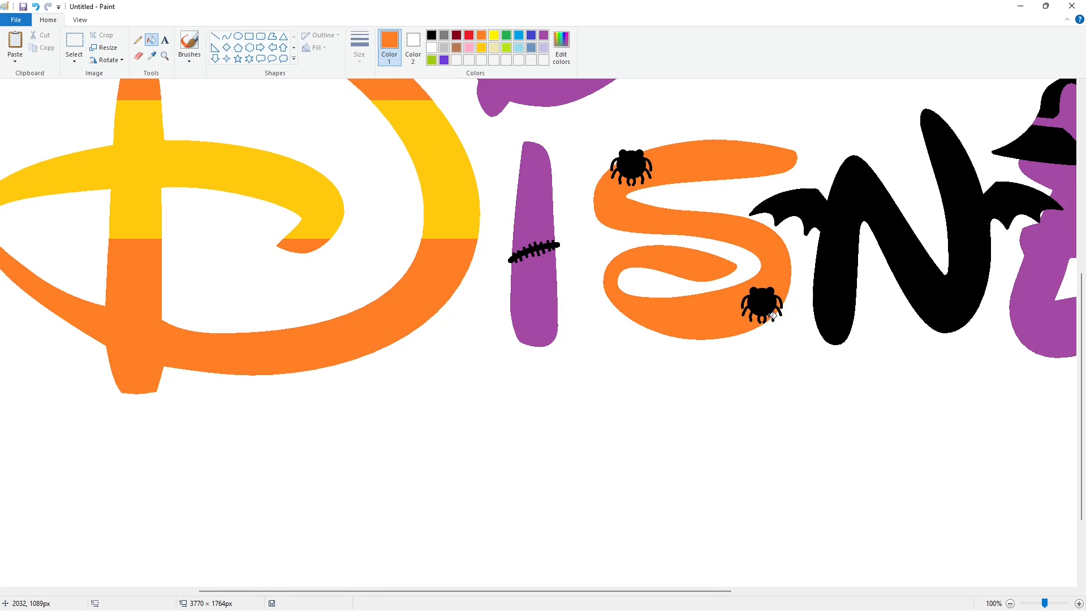
{"action": "left_click", "coordinate": [1010, 603]}
{"action": "left_click", "coordinate": [755, 289]}
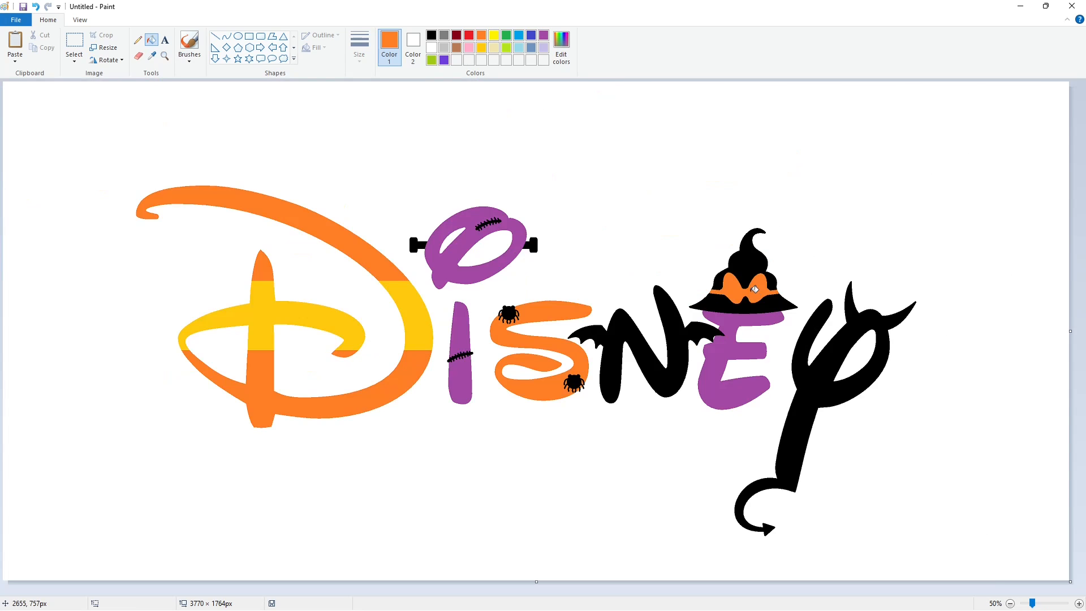
Fill the O and both parts of the I with the lime green custom colour.
{"action": "left_click", "coordinate": [432, 59]}
{"action": "left_click", "coordinate": [465, 233]}
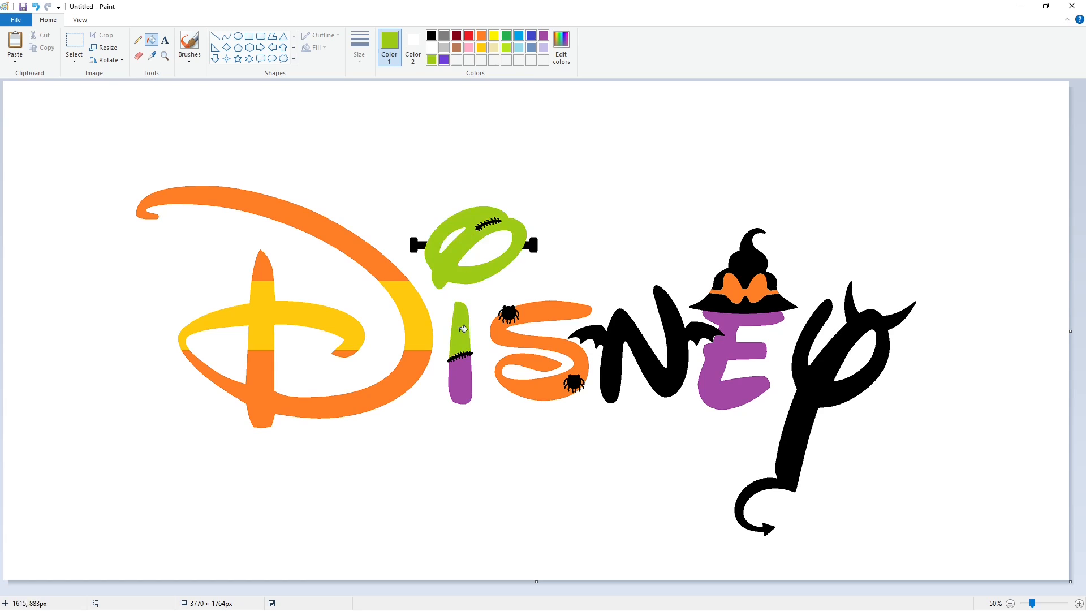
{"action": "left_click", "coordinate": [463, 330]}
{"action": "left_click", "coordinate": [458, 377]}
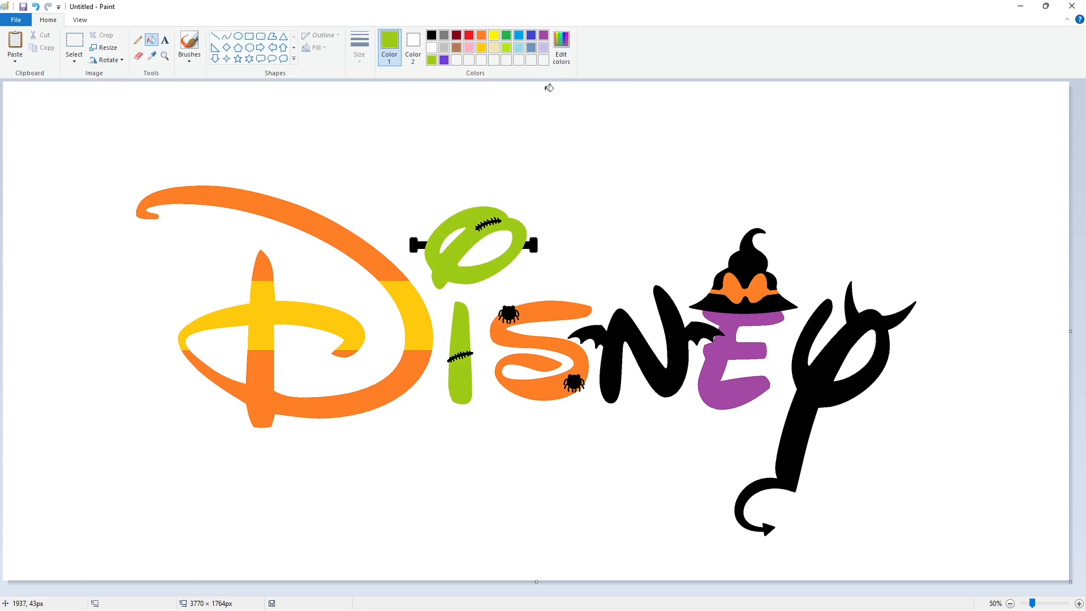
Fill the E with the violet custom colour and the Y with red.
{"action": "left_click", "coordinate": [443, 60]}
{"action": "left_click", "coordinate": [714, 350]}
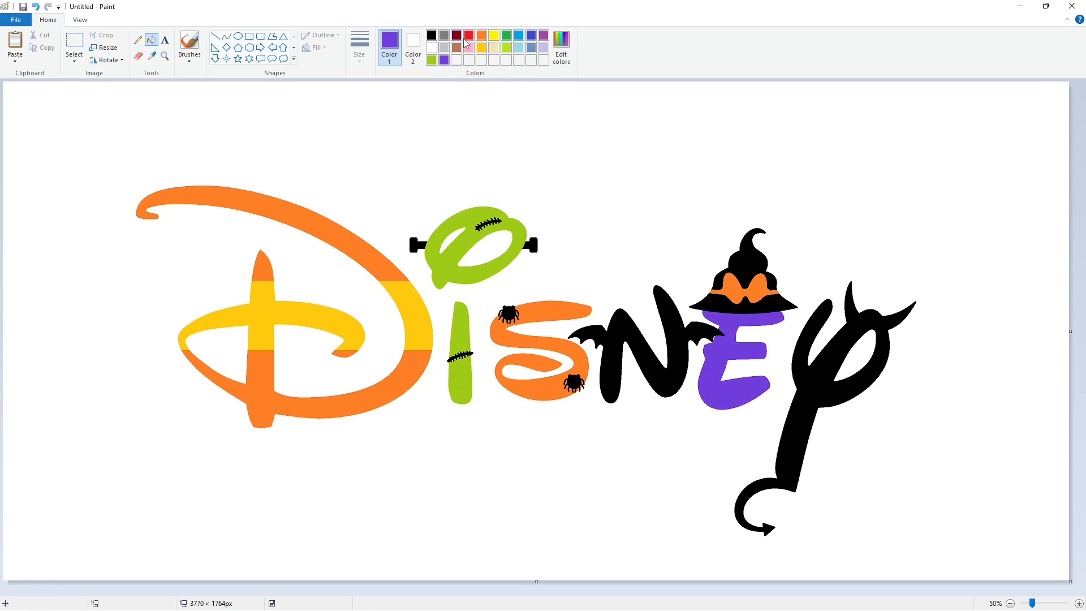
{"action": "left_click", "coordinate": [468, 36]}
{"action": "left_click", "coordinate": [811, 387]}
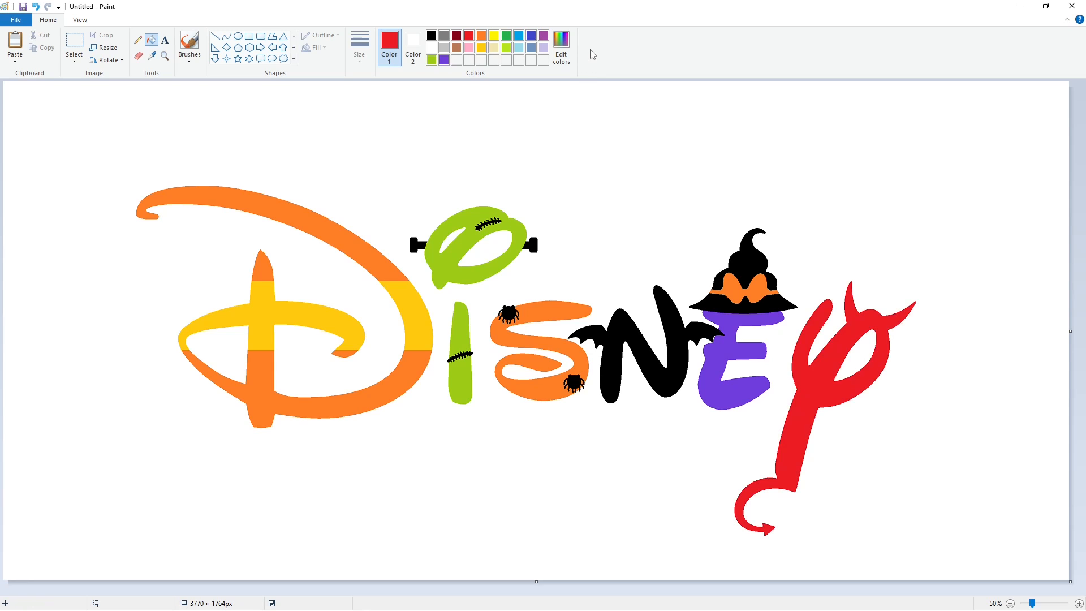